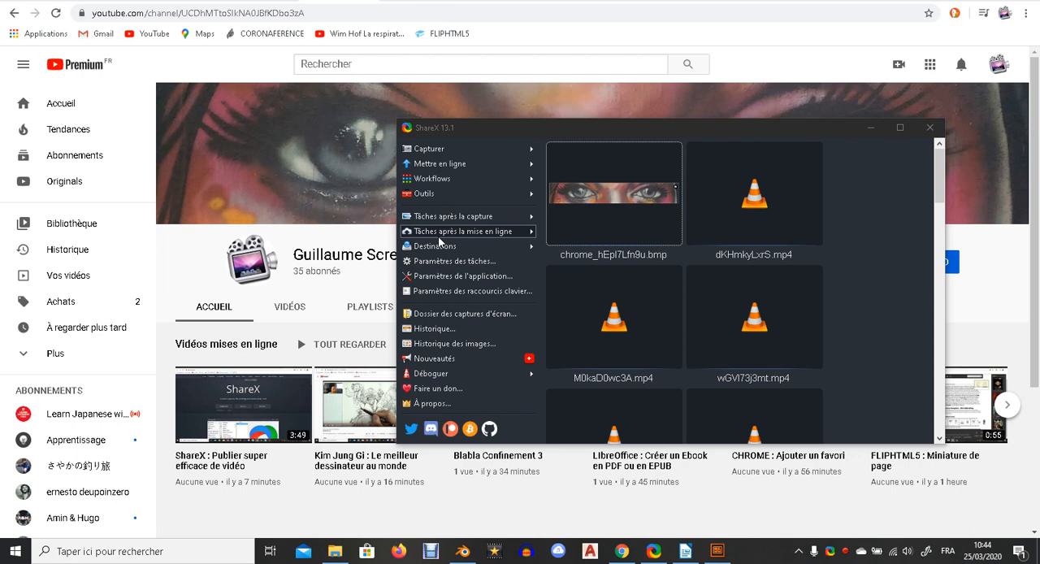
Capture the YouTube channel banner as a screen region of about 1349 × 221 pixels.
left_click(479, 152)
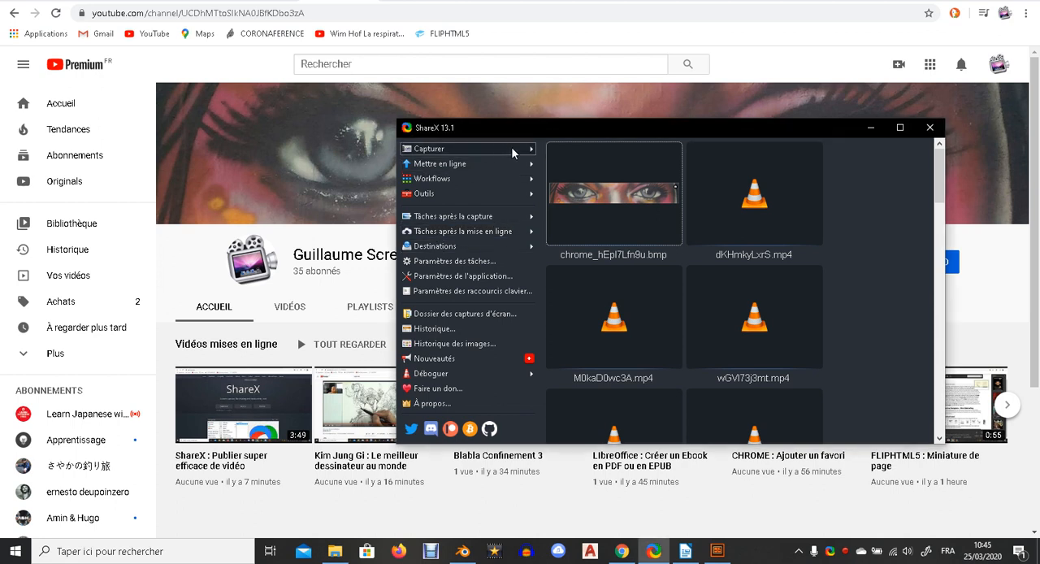
mouse_move(512, 150)
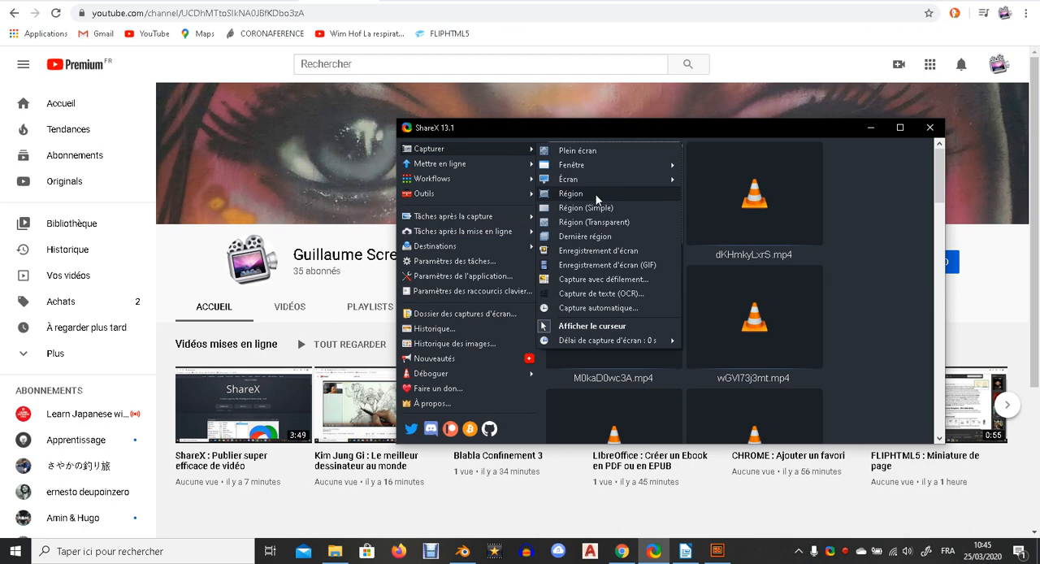
left_click(572, 193)
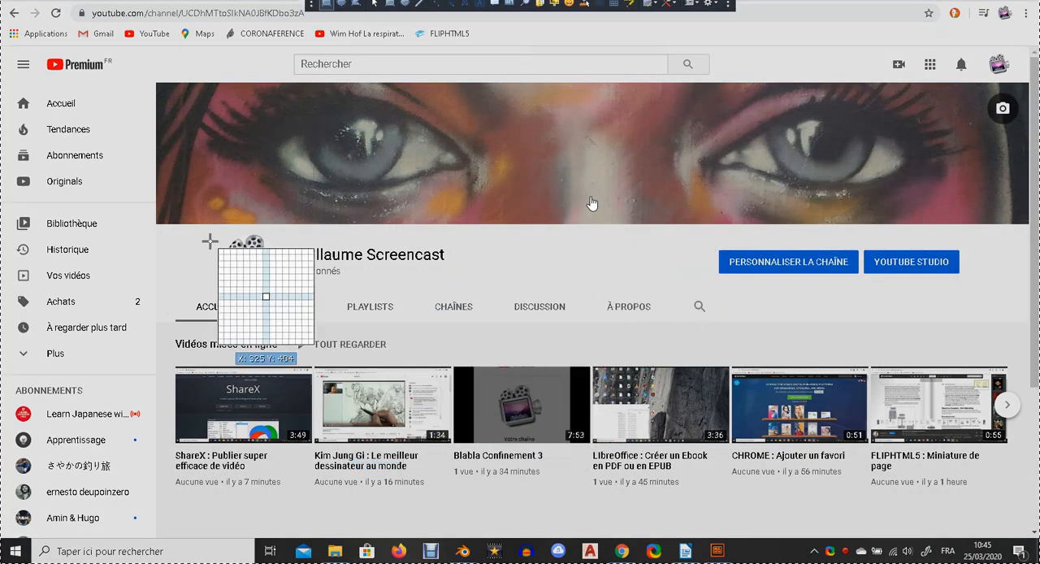
left_click_drag(153, 82, 1026, 219)
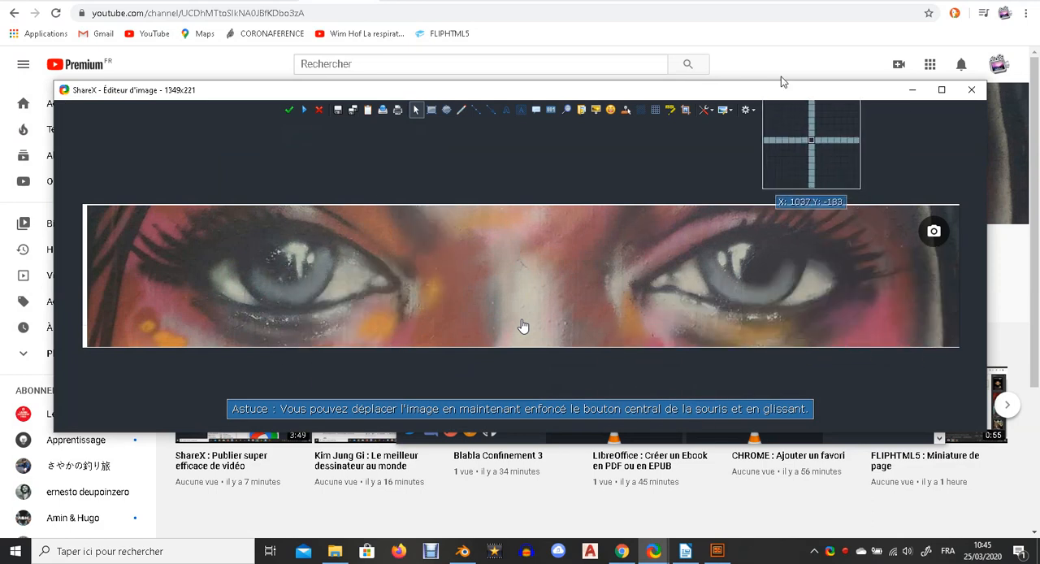
Move the image editor aside and examine the list of after-capture tasks in the main window.
left_click_drag(787, 92, 733, 342)
left_click(607, 126)
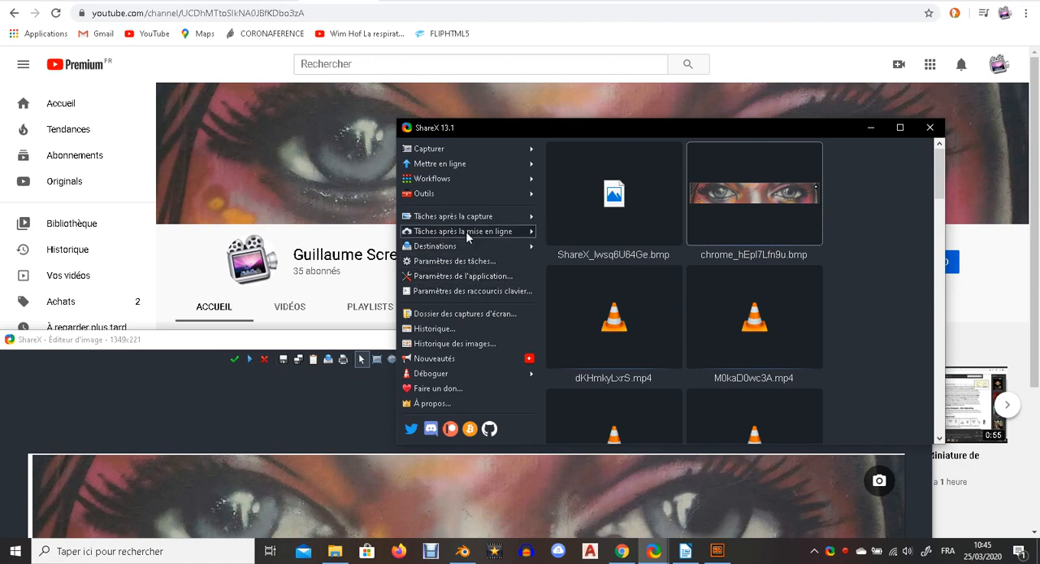
mouse_move(526, 224)
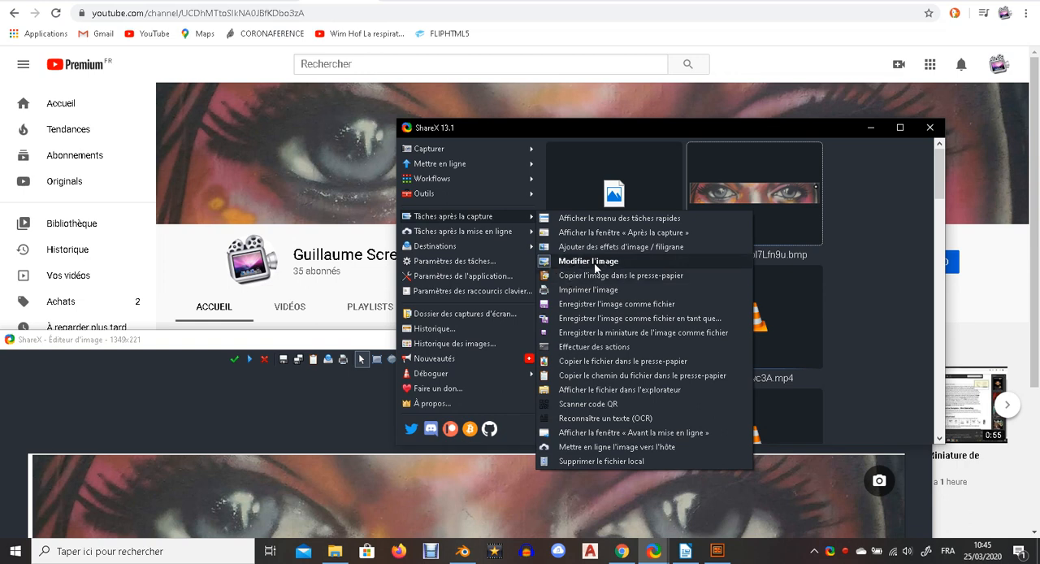
left_click(425, 222)
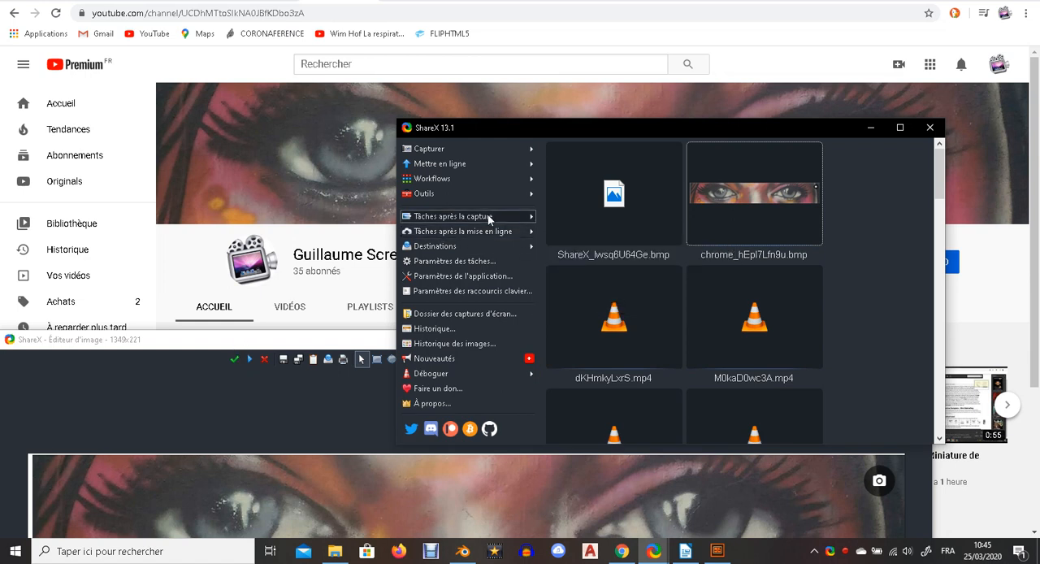
mouse_move(488, 214)
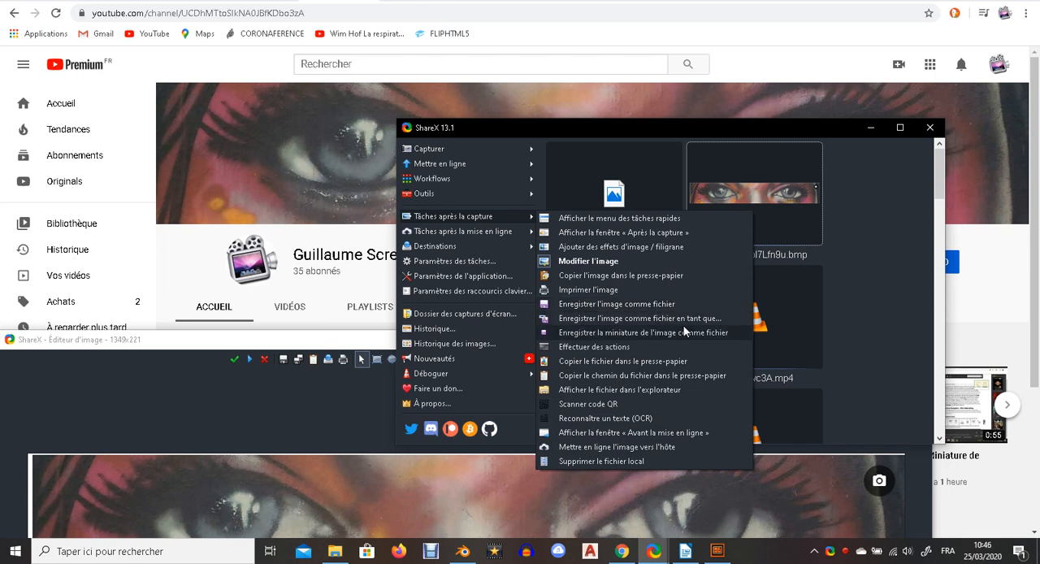
left_click(877, 211)
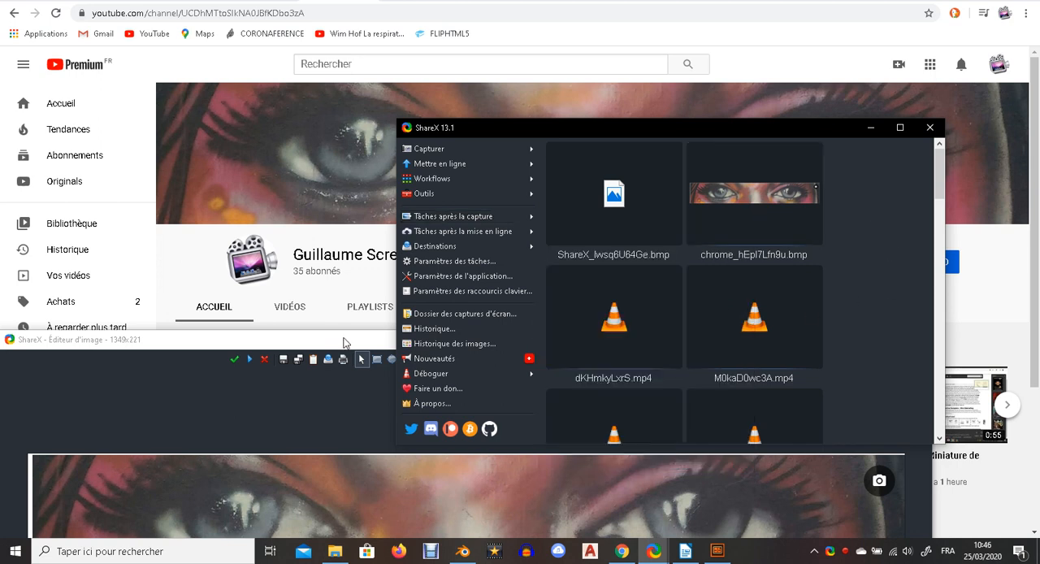
Bring the image editor forward and draw a red rectangle around the left eye.
left_click(125, 370)
left_click_drag(141, 342, 195, 82)
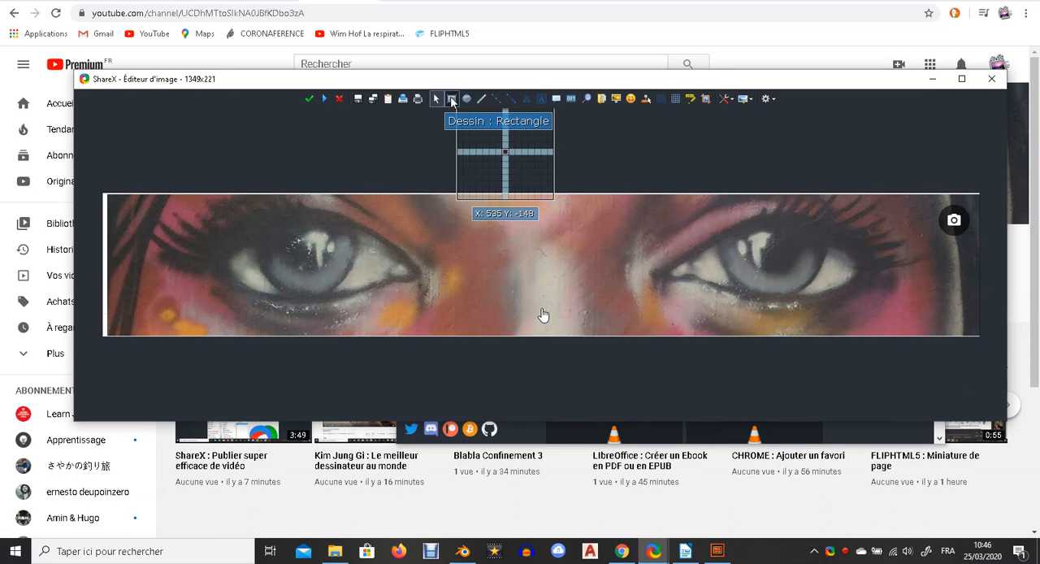
left_click(451, 100)
left_click_drag(390, 246, 439, 295)
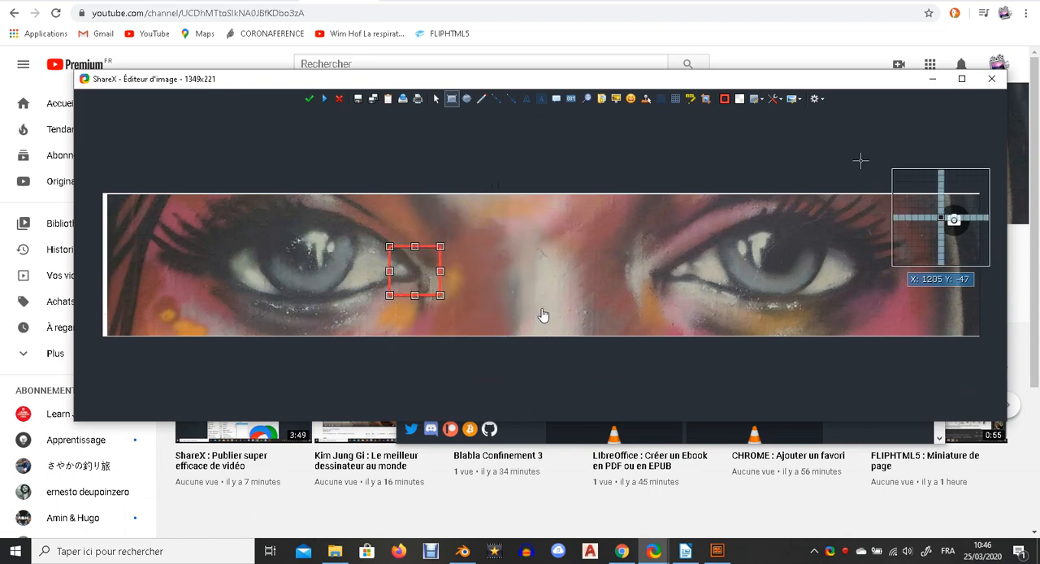
Close the image editor without saving the changes.
left_click_drag(891, 87, 822, 129)
left_click(921, 121)
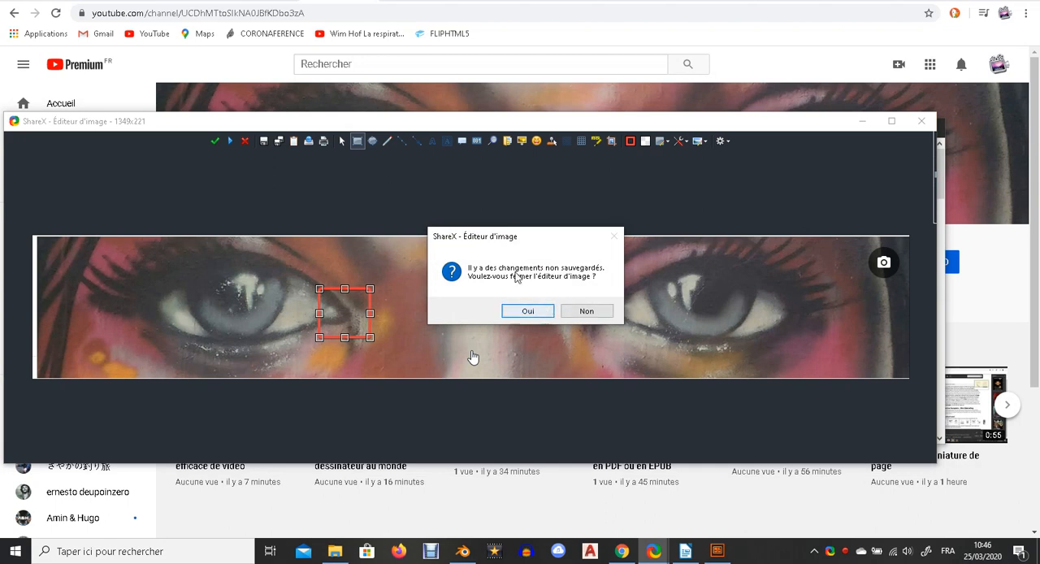
left_click(580, 316)
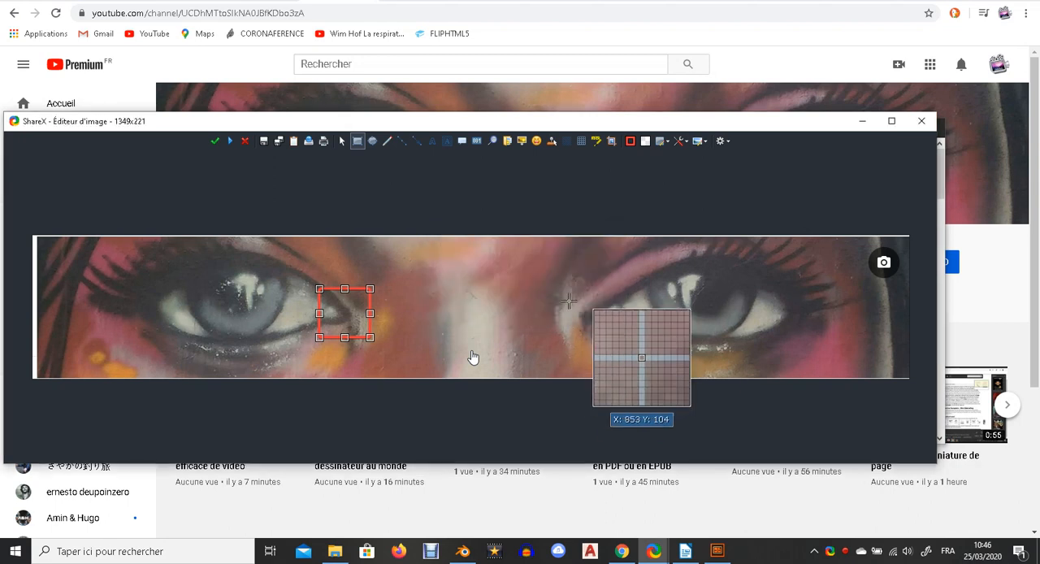
left_click(922, 121)
left_click(534, 310)
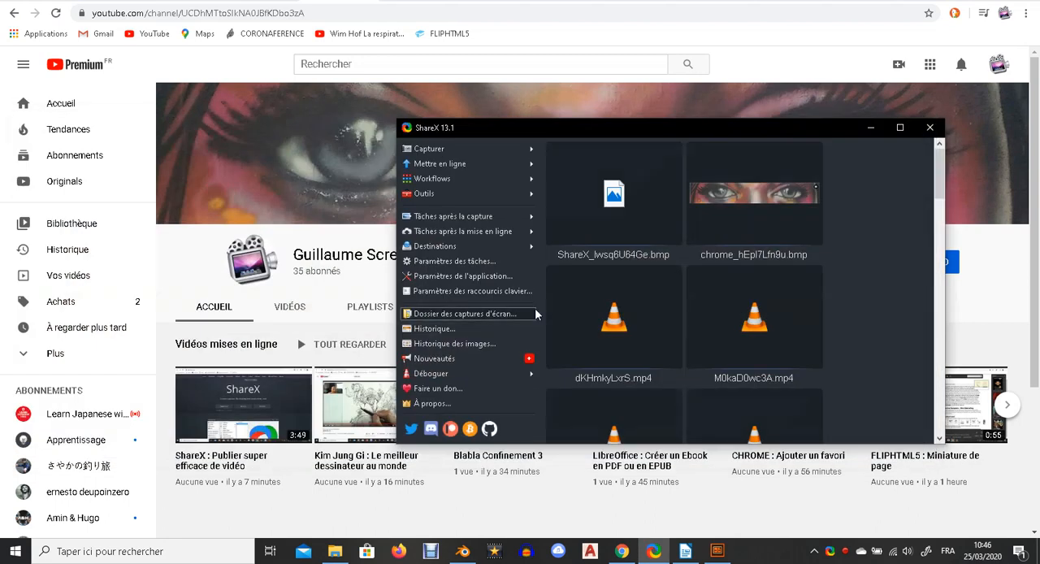
Capture the page's left sidebar using the Région (Simple) capture.
mouse_move(483, 153)
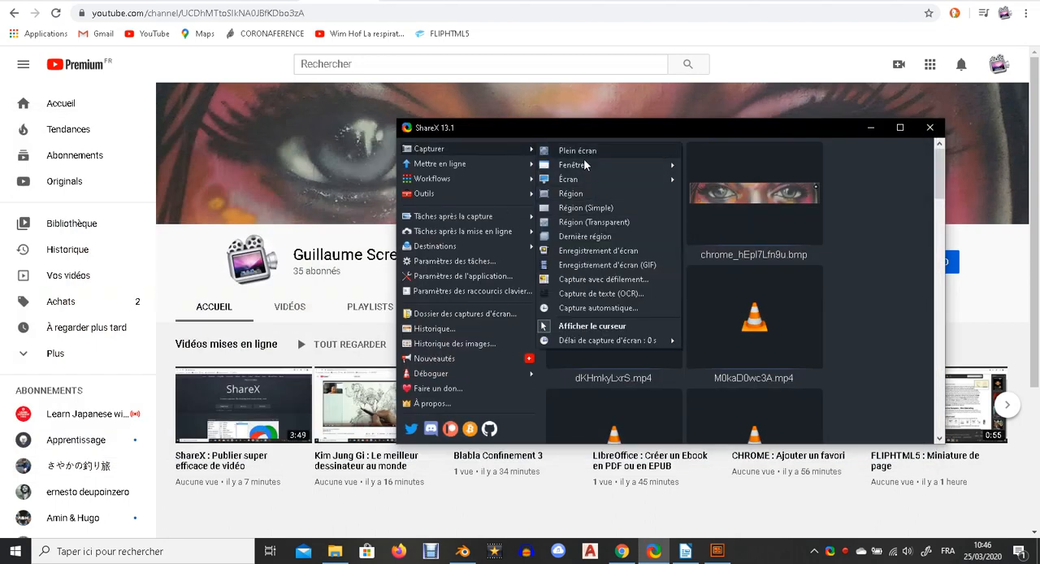
left_click(473, 148)
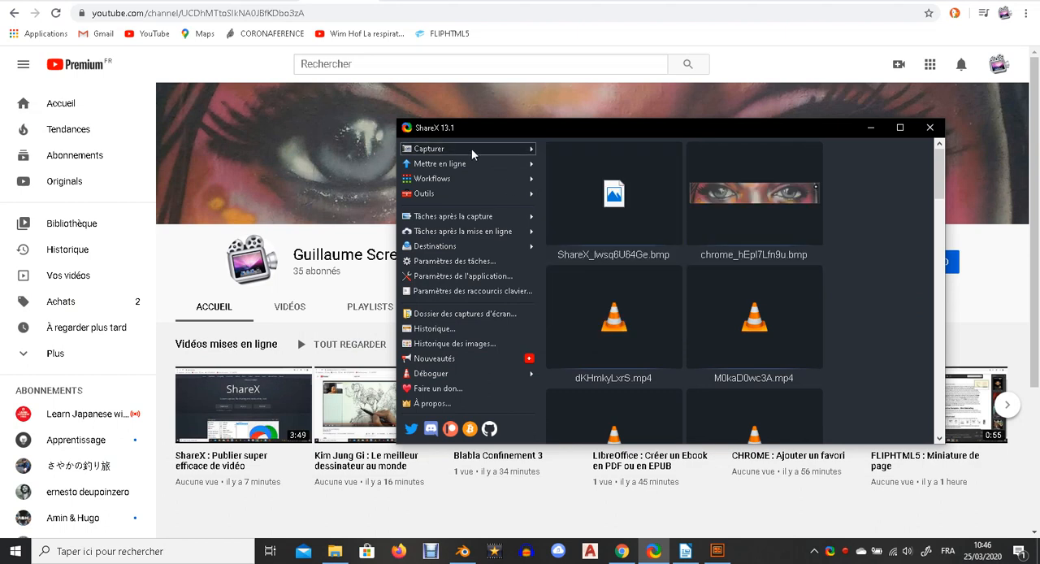
mouse_move(485, 150)
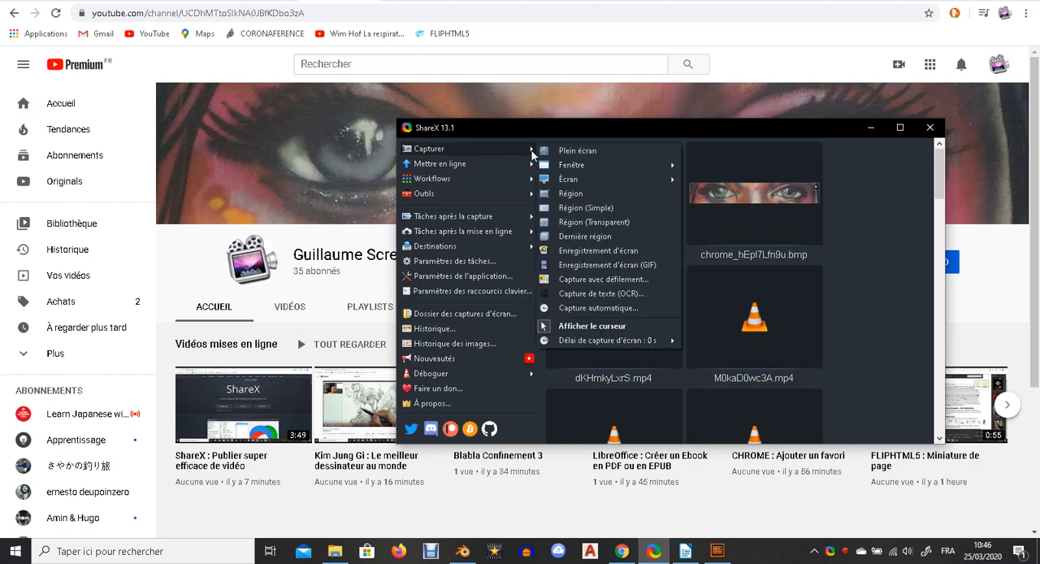
left_click(570, 208)
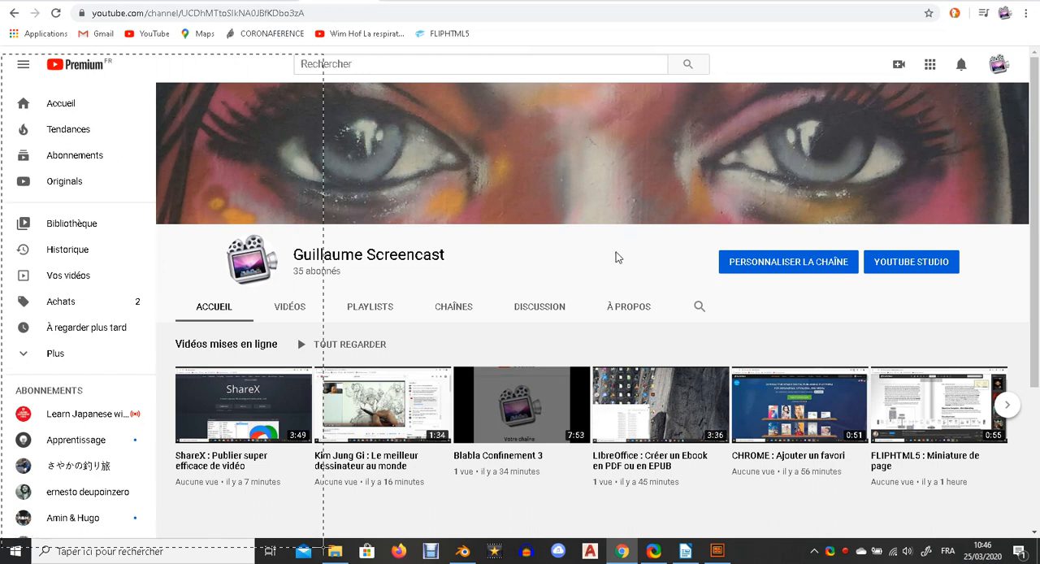
left_click(344, 524)
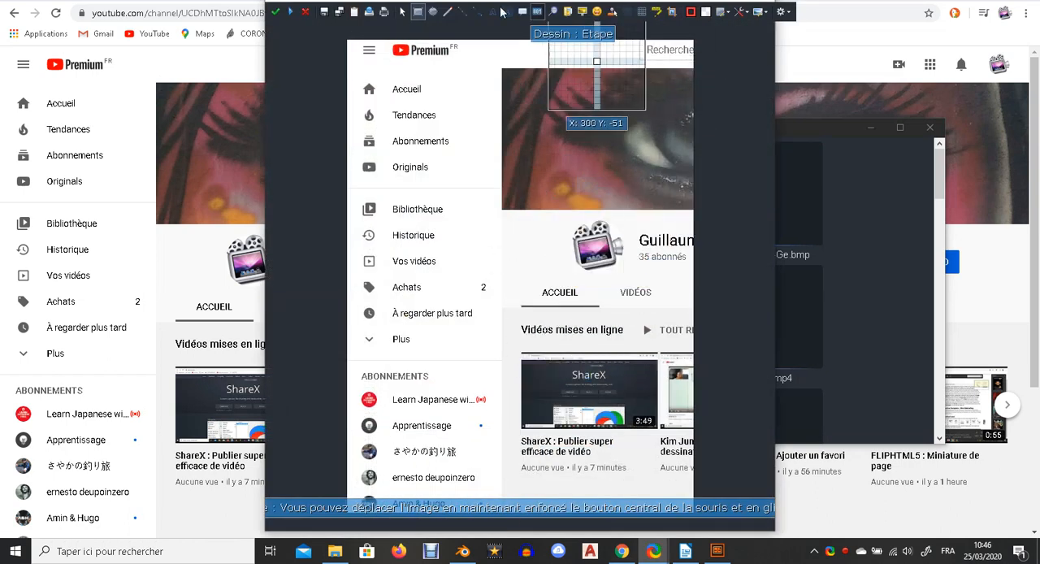
Draw a rectangle around the Accueil item and add the text label "Accueil de la chaine Youtube".
left_click_drag(358, 78, 438, 101)
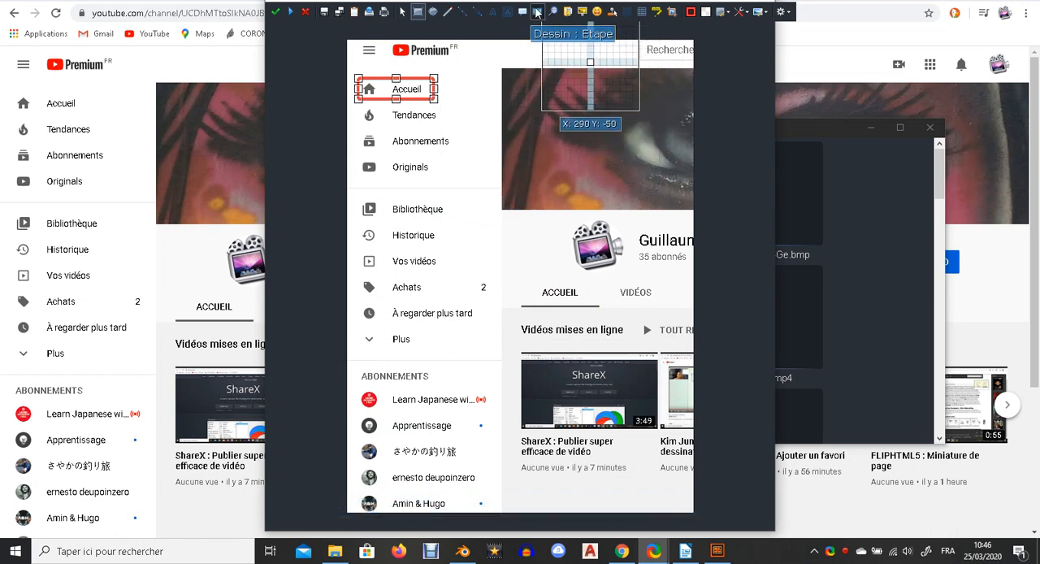
left_click(493, 12)
left_click(499, 112)
type("Accueil de ")
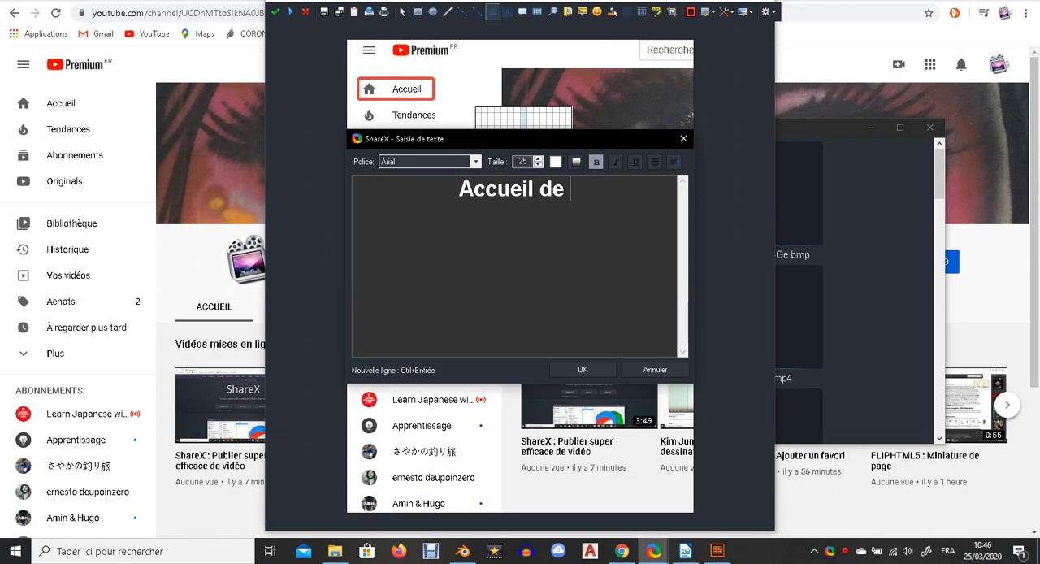
type("la chaine ")
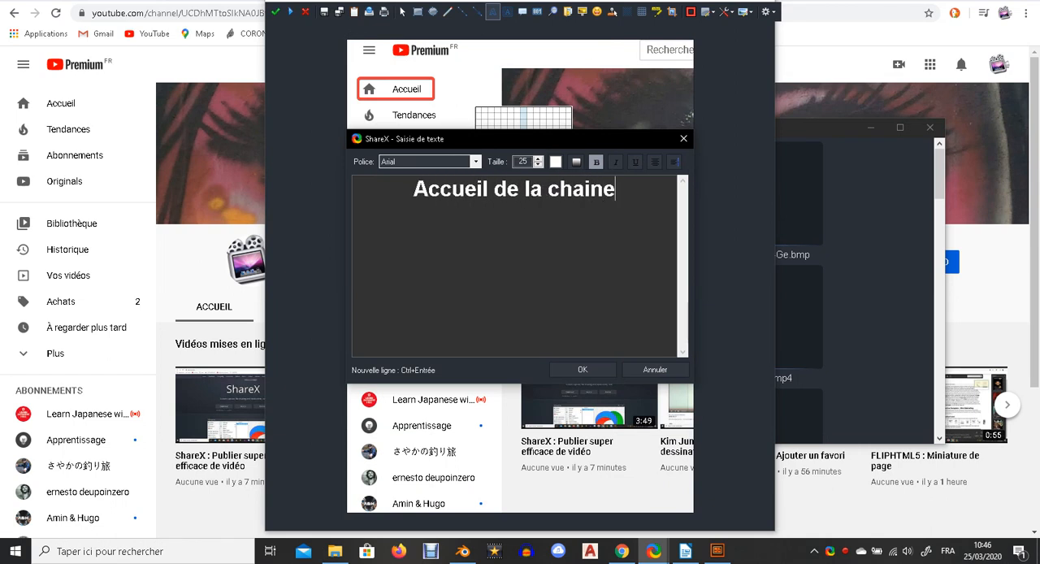
type("Youtube")
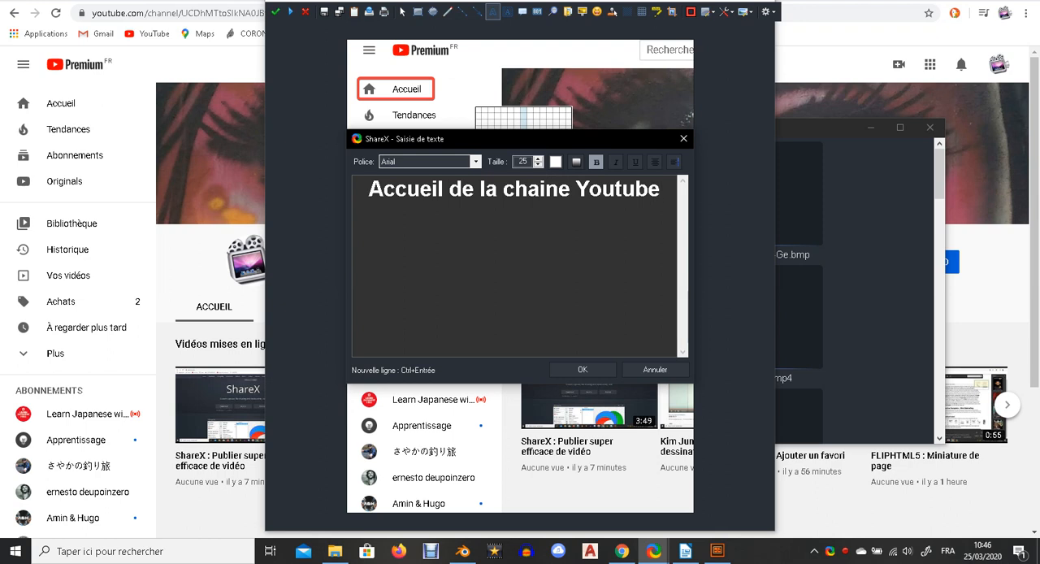
left_click(583, 370)
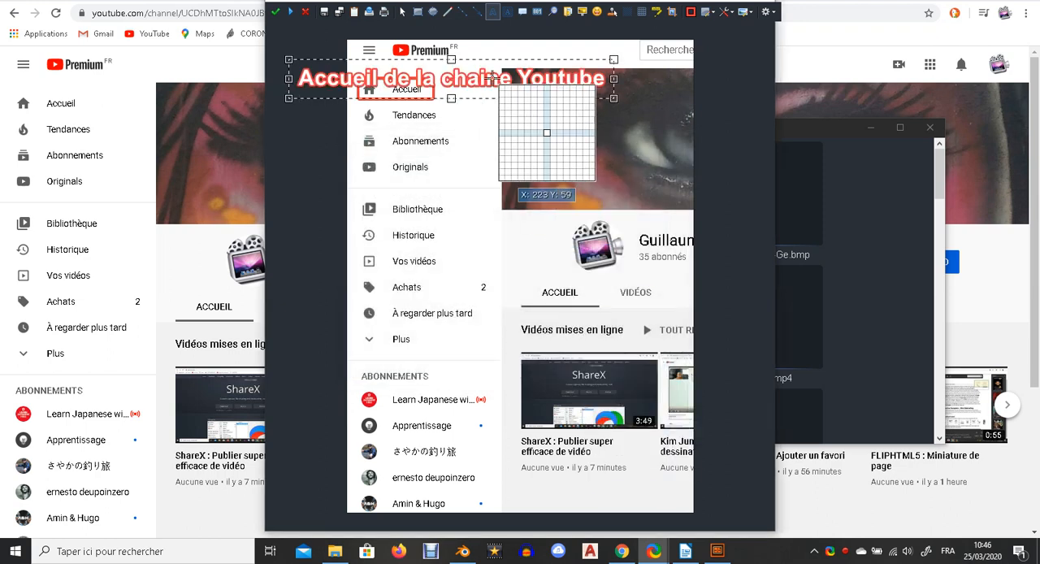
Move and narrow the text label so it wraps next to the Accueil rectangle.
mouse_move(462, 84)
left_mouse_down()
mouse_move(599, 123)
mouse_move(586, 259)
left_mouse_up()
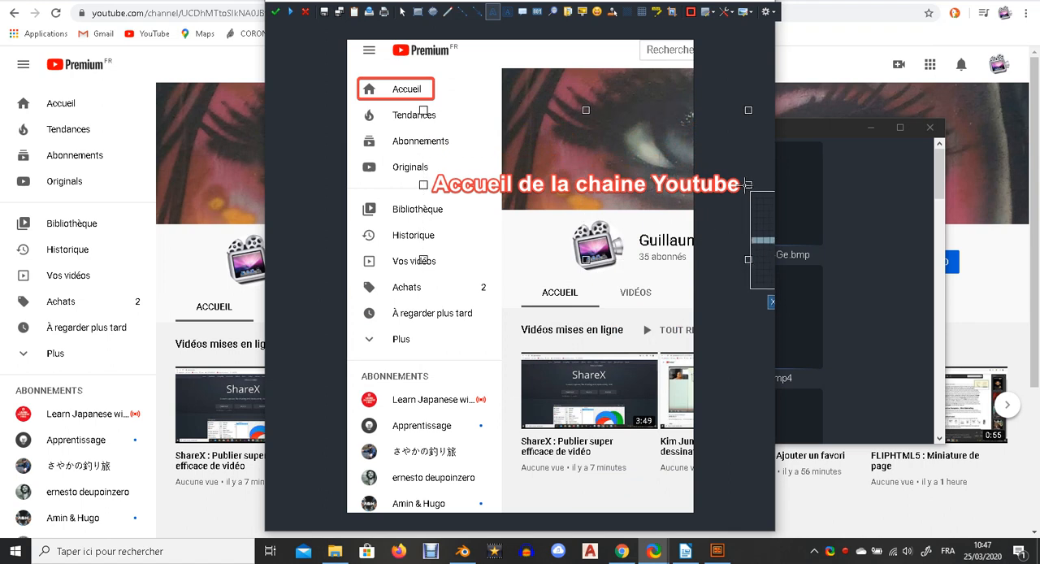
left_click_drag(749, 184, 496, 182)
left_click_drag(486, 258, 514, 98)
Set the label's font size to 15 and shrink its text box.
double_click(537, 102)
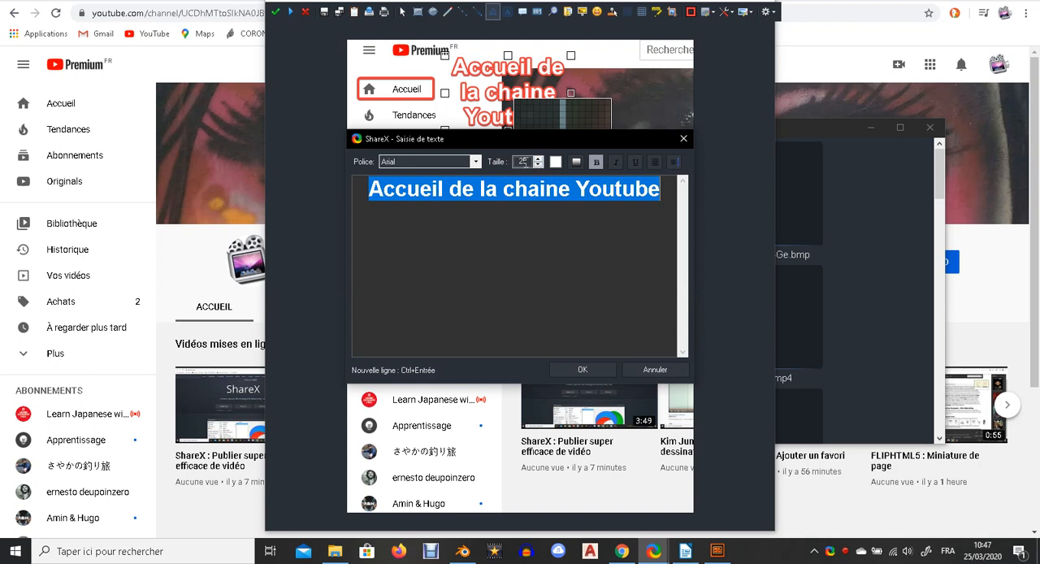
left_click(521, 162)
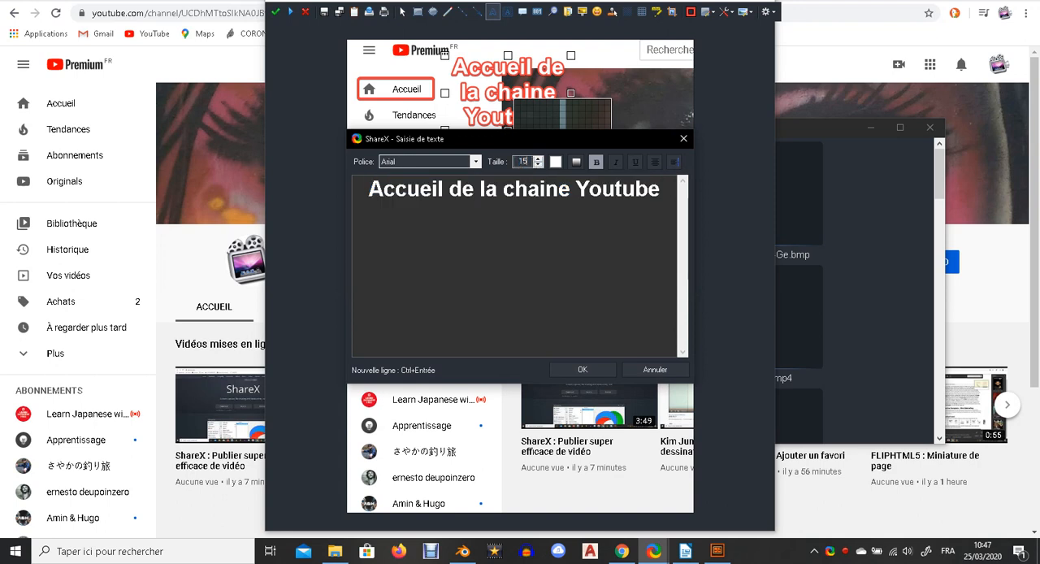
left_click(589, 370)
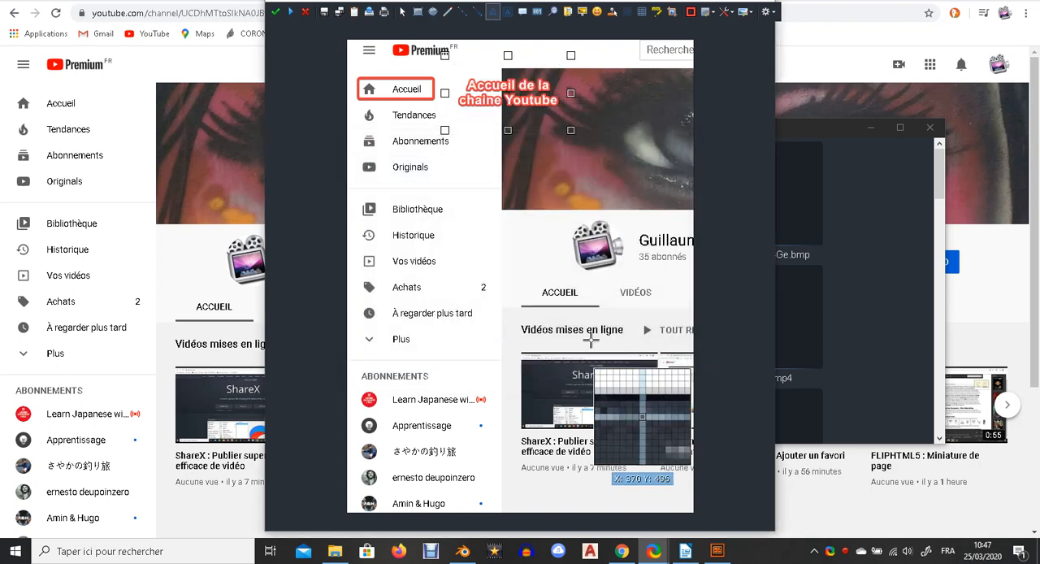
left_click_drag(508, 130, 503, 87)
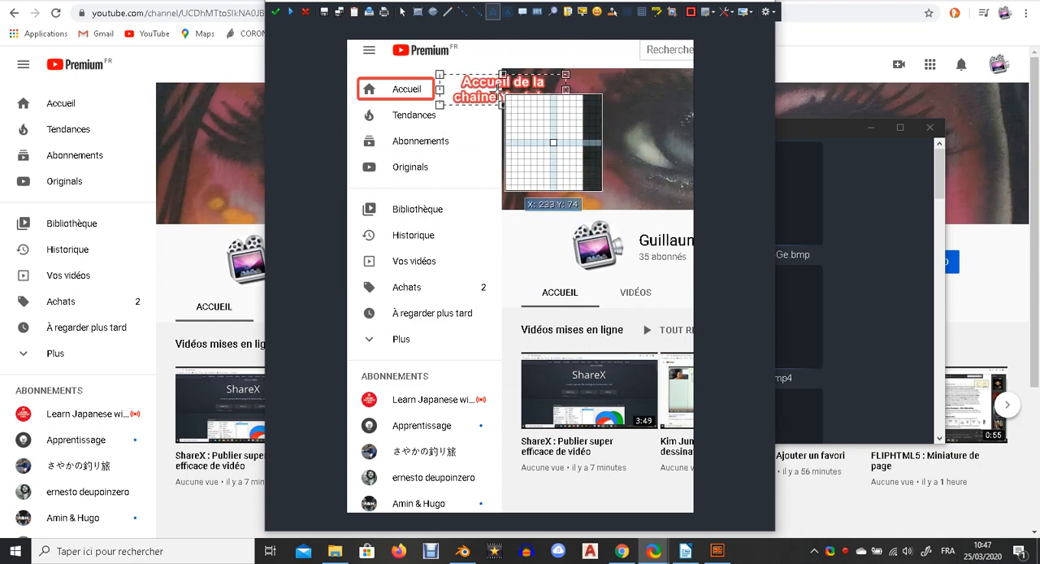
Turn on the gradient option (Activer dégradé) for the label's text.
double_click(497, 90)
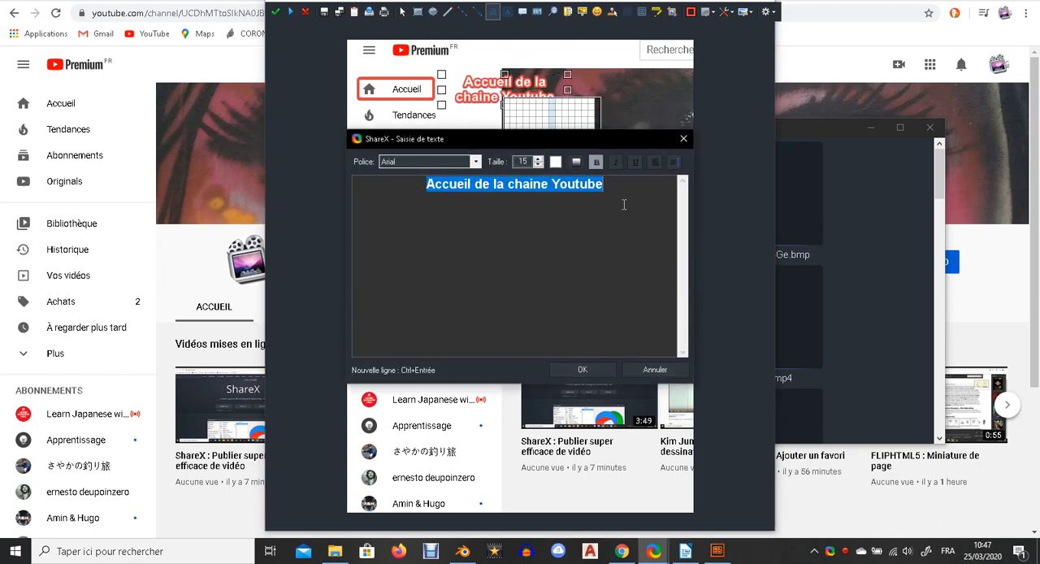
left_click(577, 163)
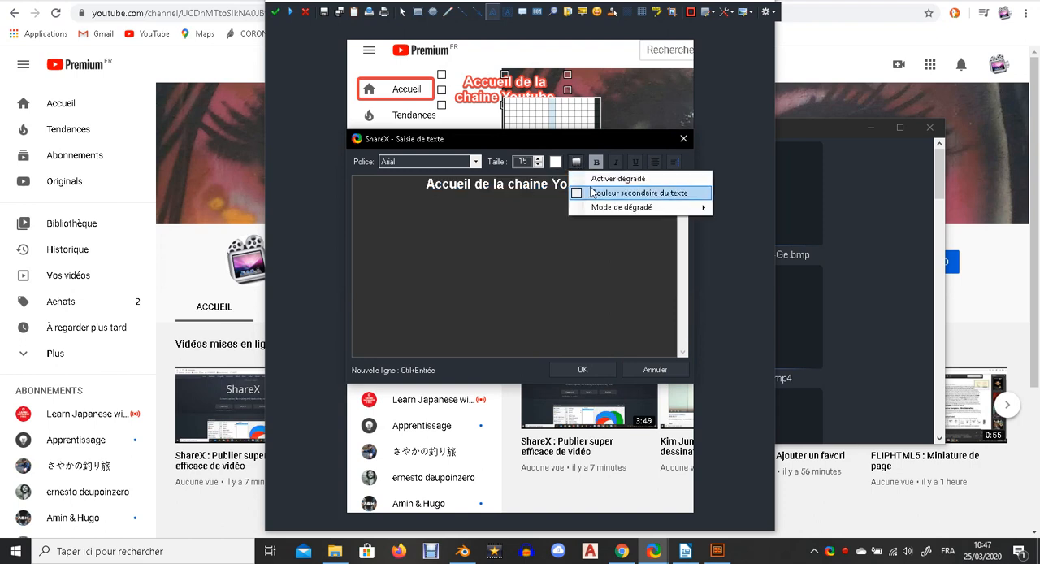
left_click(601, 180)
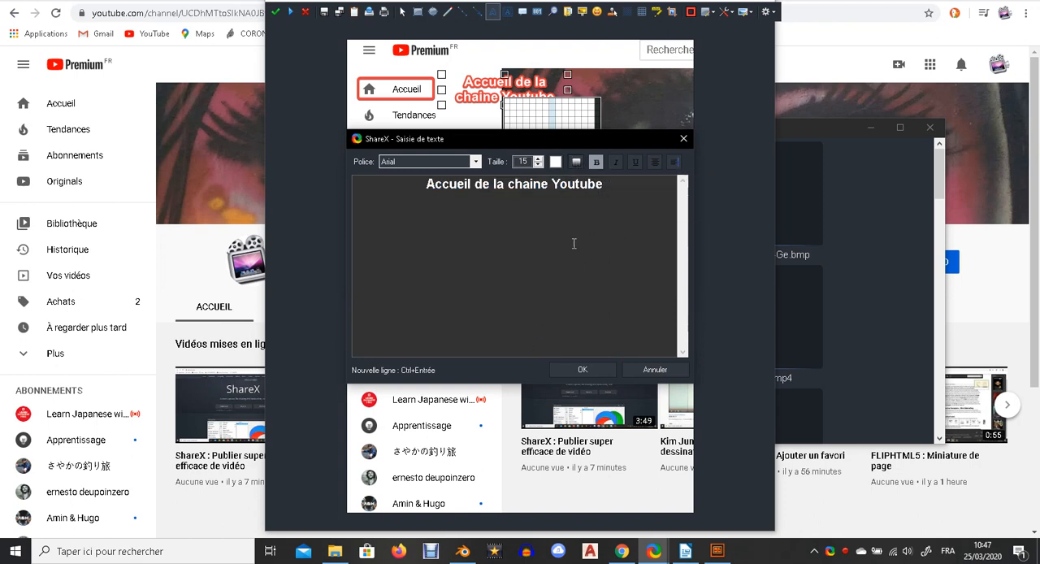
left_click(579, 369)
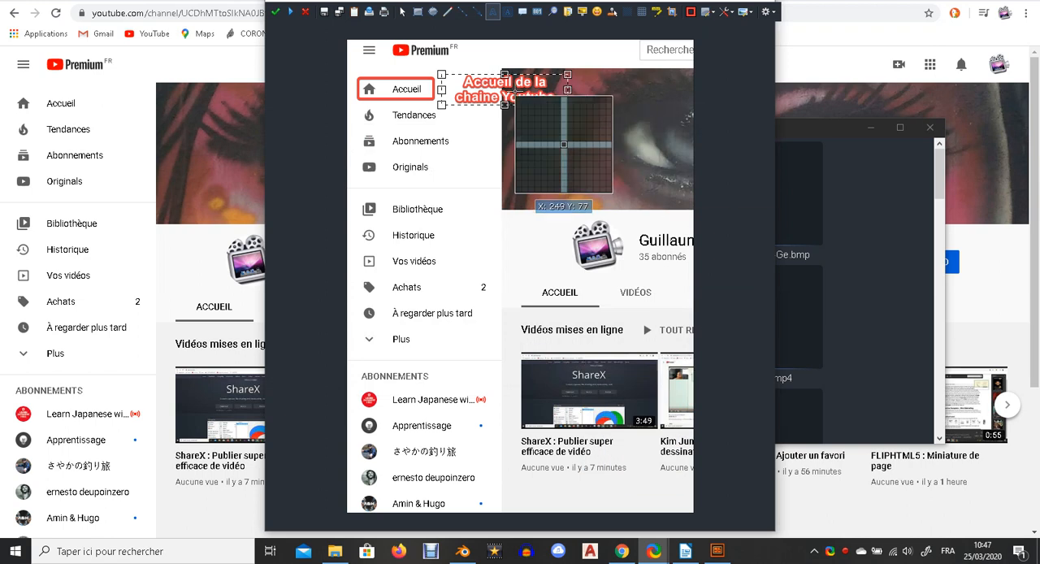
Set the Accueil label's text colour to green.
double_click(512, 96)
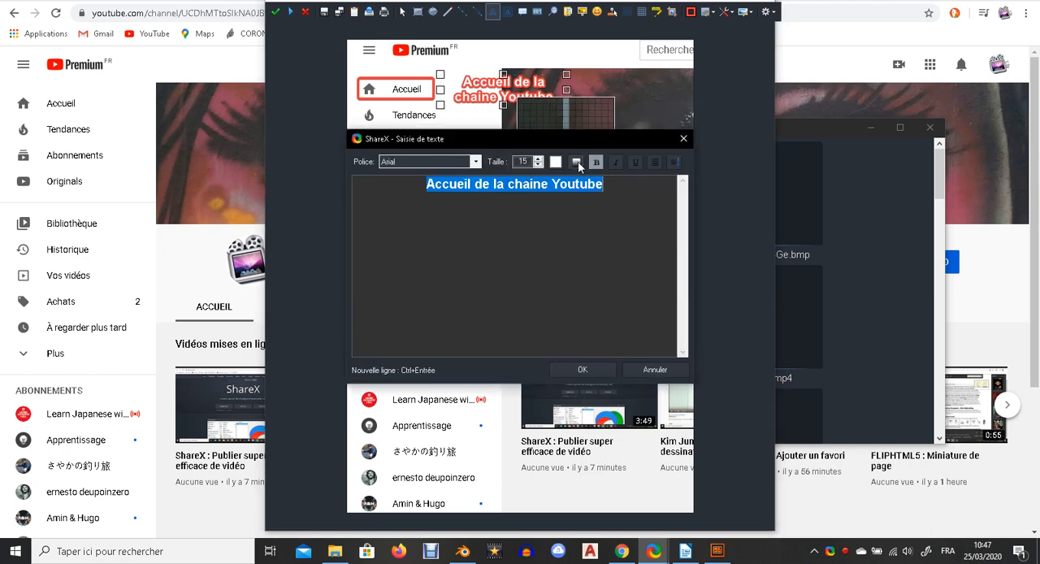
left_click(555, 165)
left_click(424, 276)
left_click_drag(480, 249, 482, 166)
mouse_move(431, 258)
left_mouse_down()
mouse_move(452, 169)
mouse_move(441, 195)
mouse_move(468, 168)
left_mouse_up()
left_click(481, 277)
left_click(634, 354)
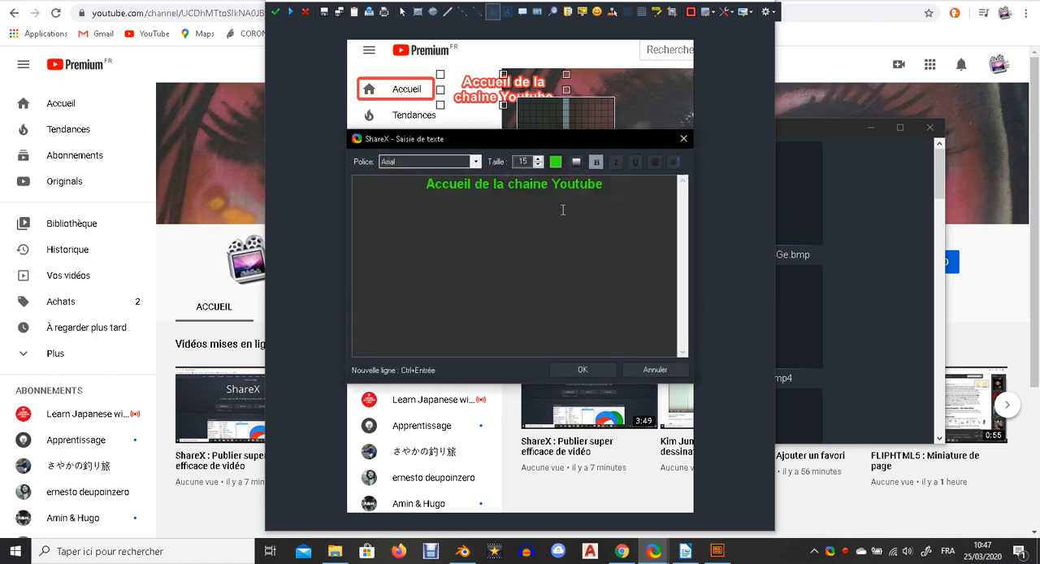
left_click(595, 377)
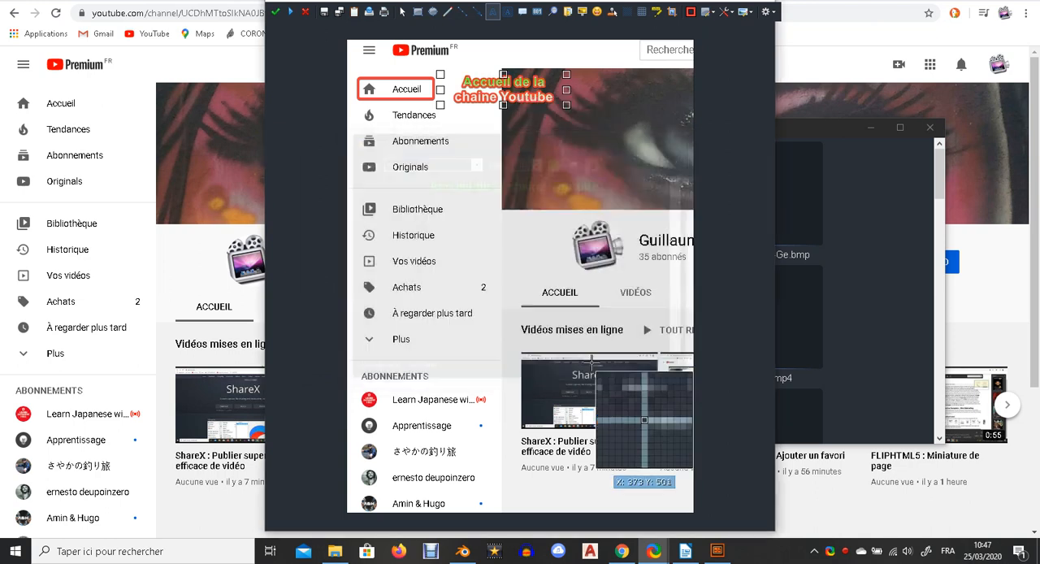
Set the Accueil label's text colour to white.
double_click(490, 97)
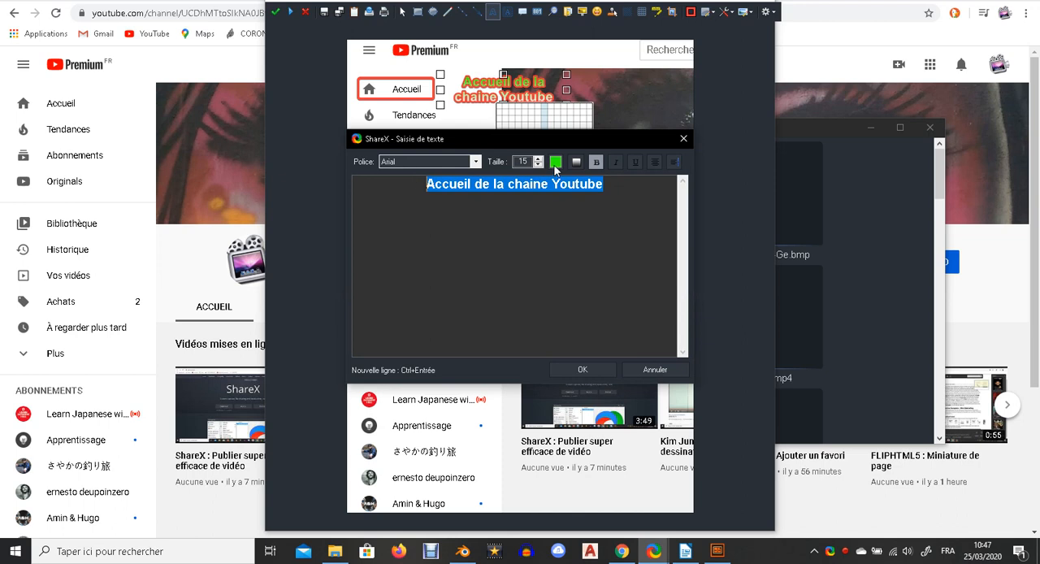
left_click(583, 370)
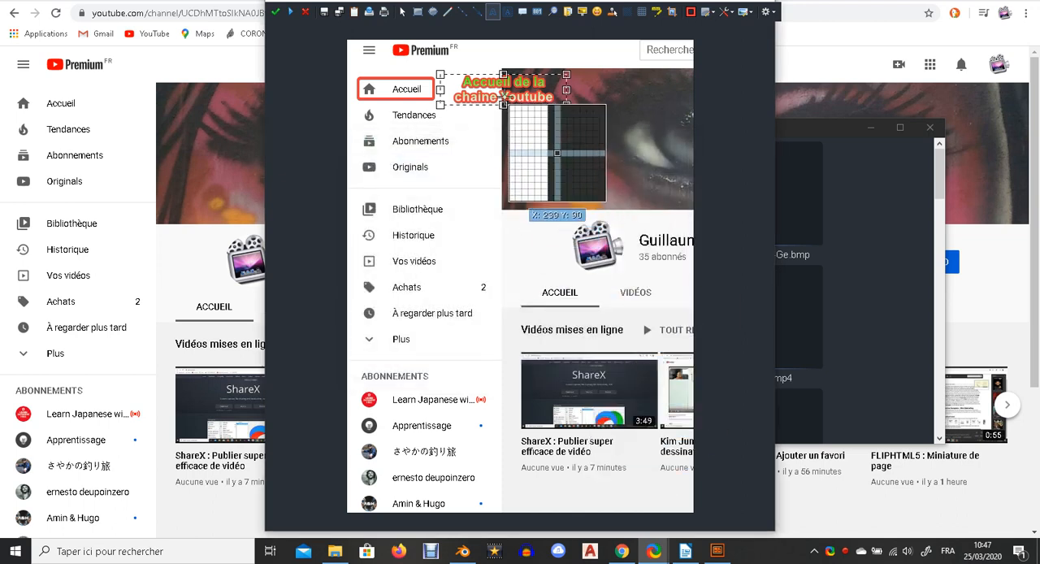
double_click(502, 96)
left_click(555, 162)
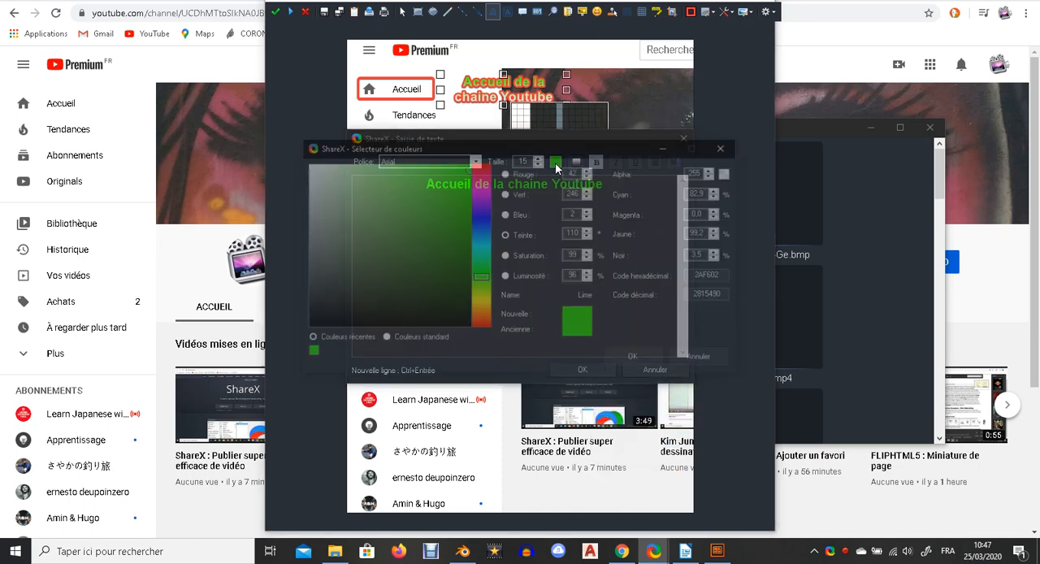
left_click_drag(419, 257, 257, 128)
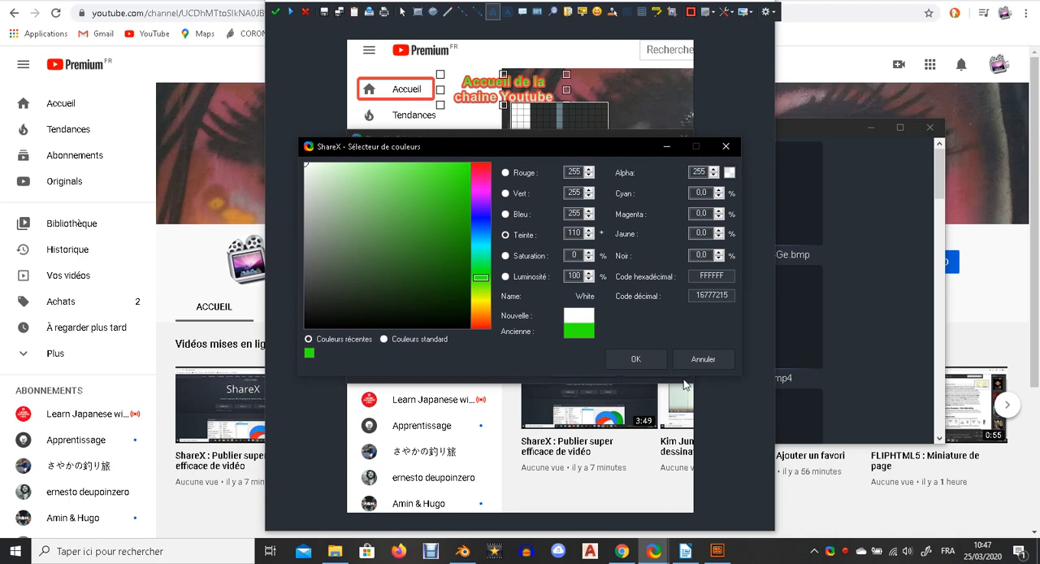
left_click(636, 358)
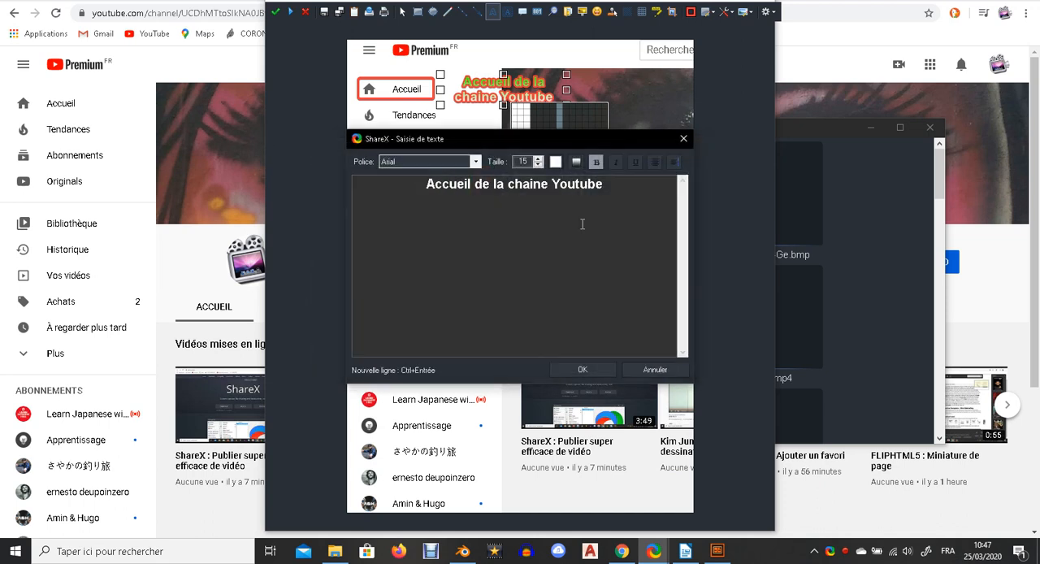
left_click(583, 370)
Widen the Accueil label so its text fits on one line beside the Accueil rectangle.
double_click(523, 99)
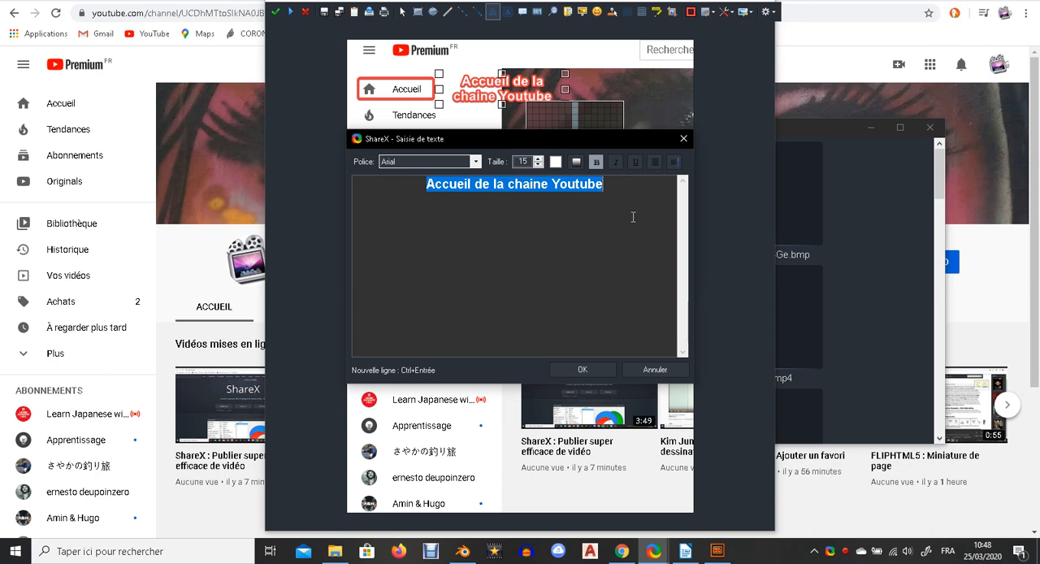
left_click(596, 370)
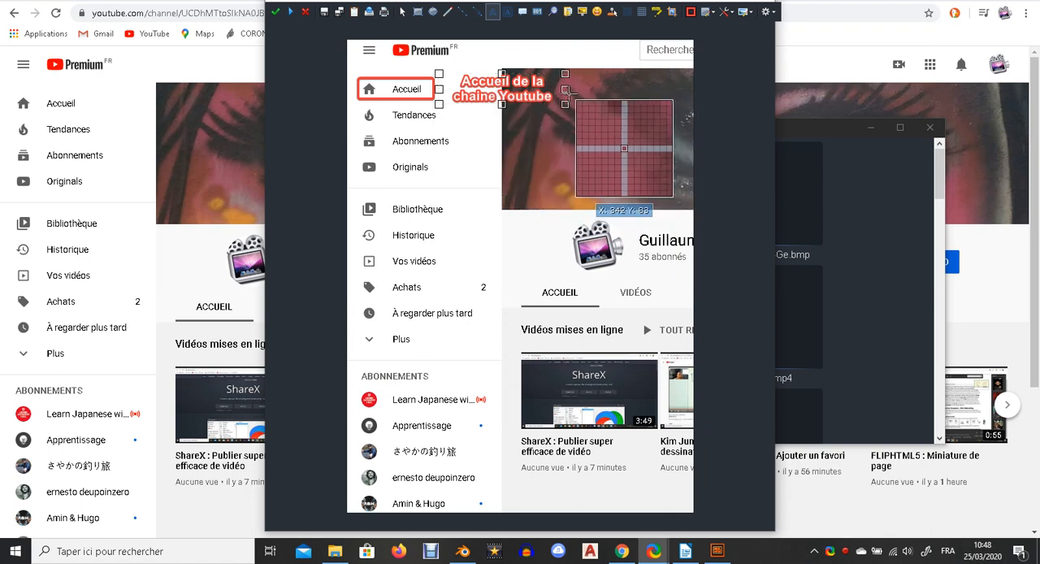
left_click_drag(565, 89, 657, 89)
left_click_drag(549, 104, 556, 88)
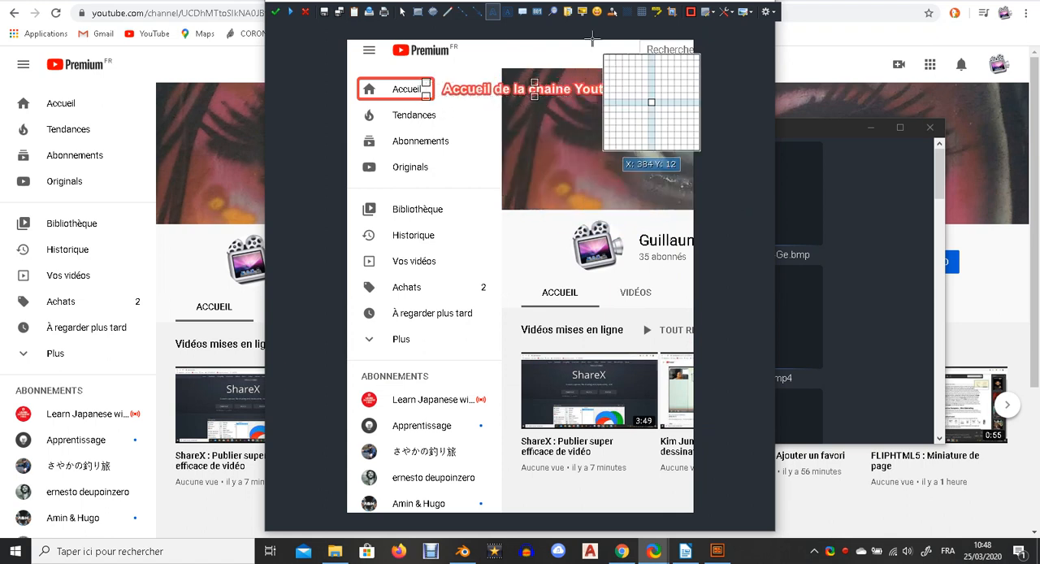
Add a magnifier circle enlarging the ShareX video title among the video thumbnails.
left_click(552, 12)
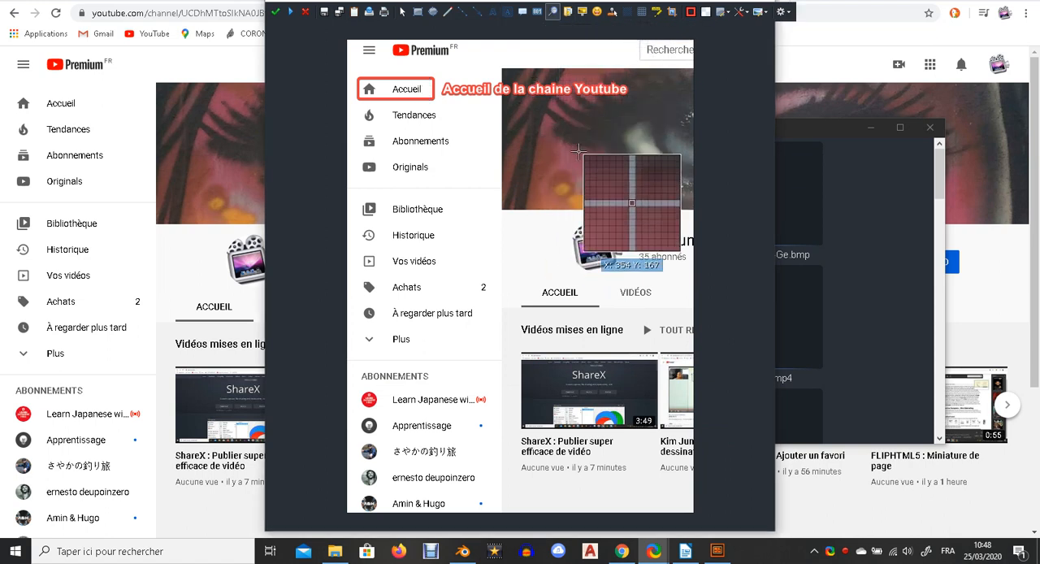
left_click_drag(614, 206, 398, 134)
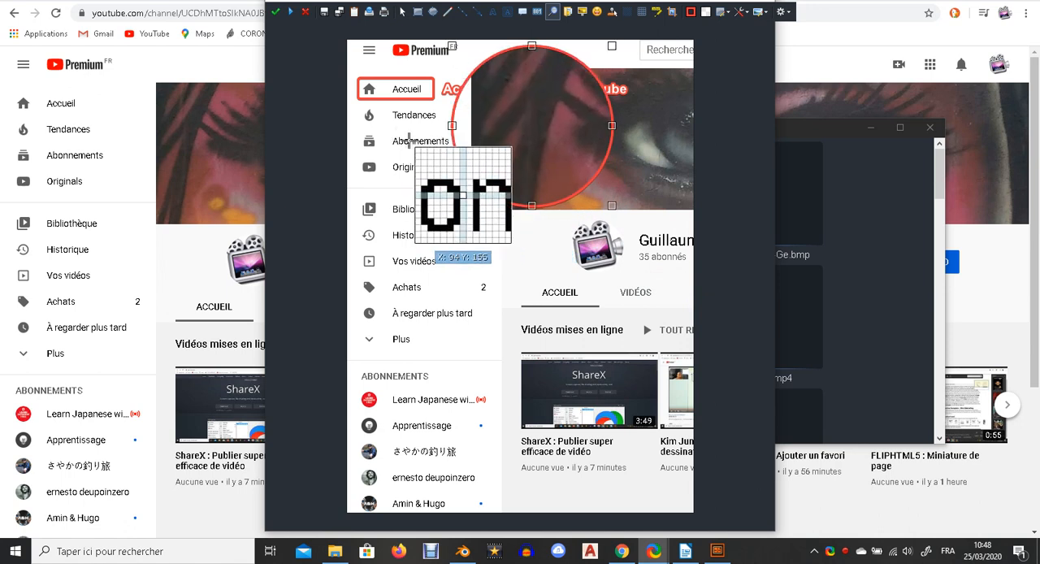
left_click_drag(538, 106, 429, 190)
left_click_drag(503, 289, 472, 245)
left_click_drag(407, 183, 552, 429)
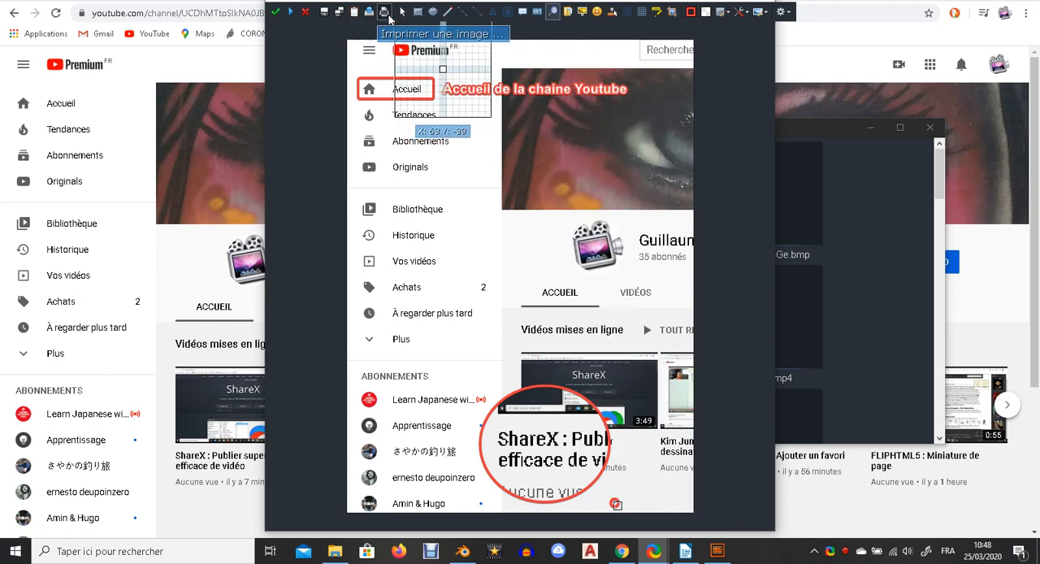
left_click_drag(563, 447, 573, 448)
left_click_drag(605, 500, 581, 430)
left_click_drag(529, 400, 541, 429)
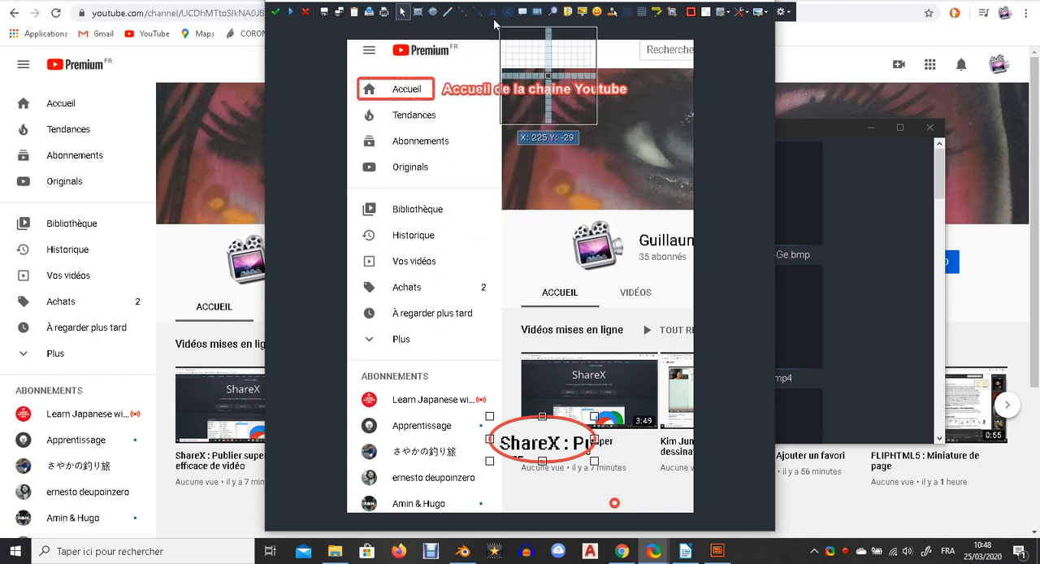
Add an outlined text label "Tendances" and place it beside the Tendances menu item.
left_click(493, 11)
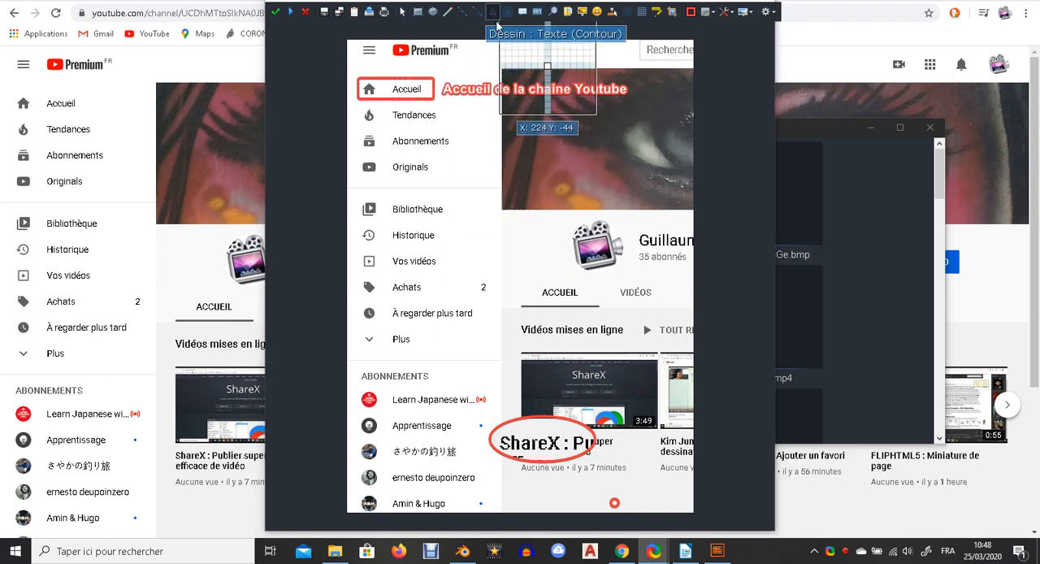
left_click(523, 217)
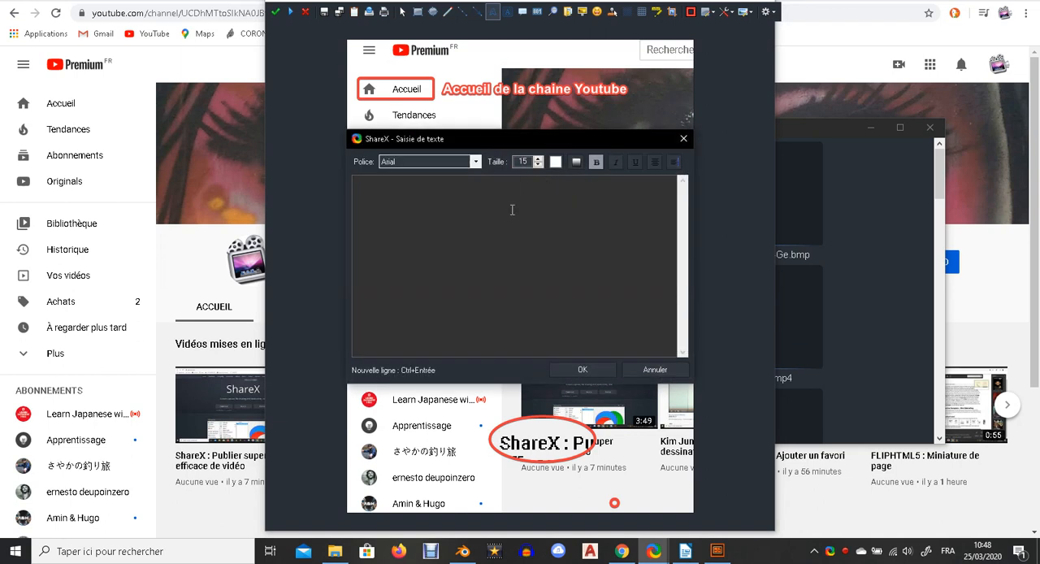
type("Tendances")
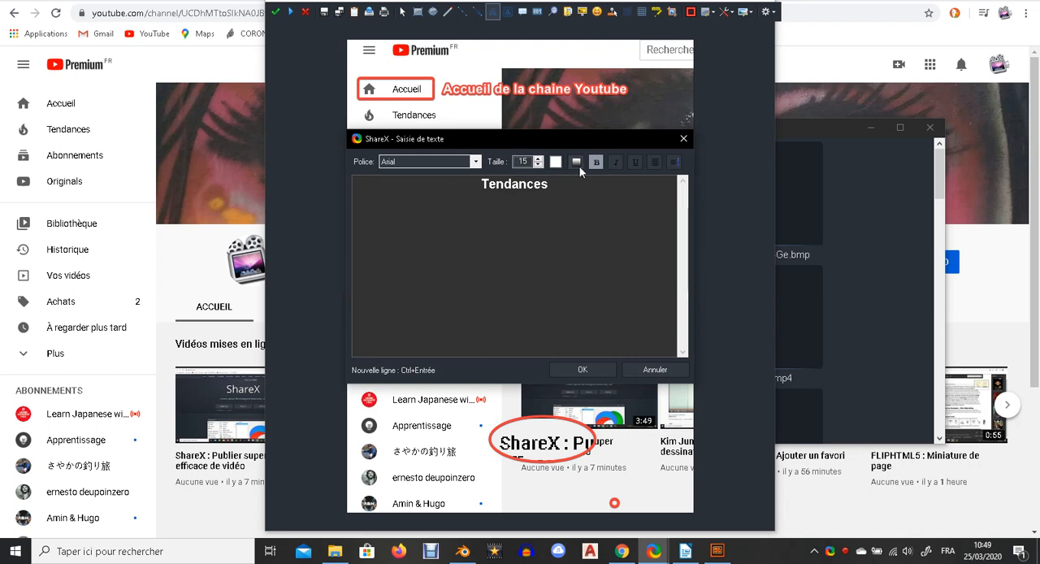
left_click(585, 367)
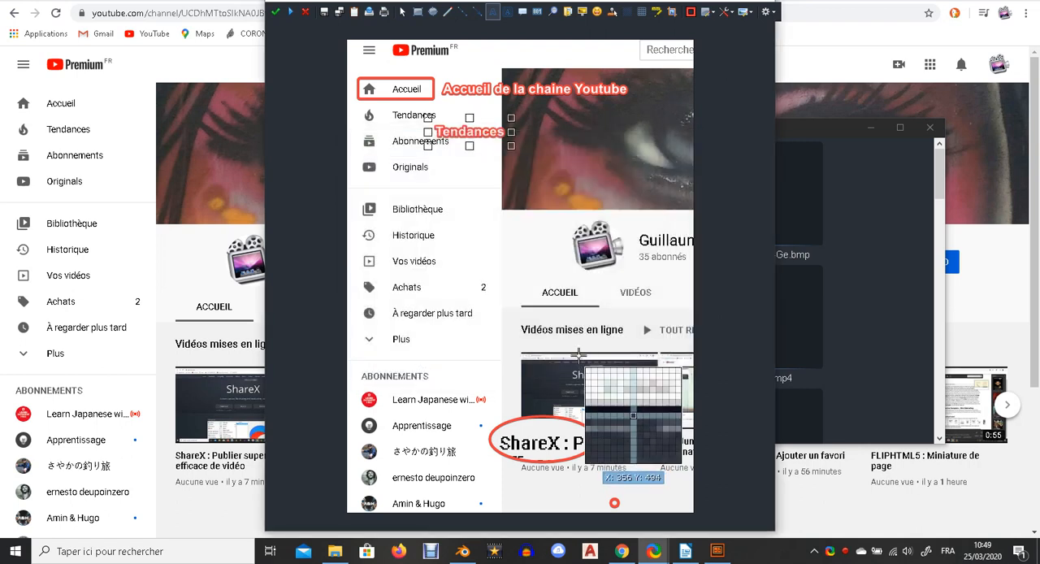
left_click_drag(486, 124, 492, 103)
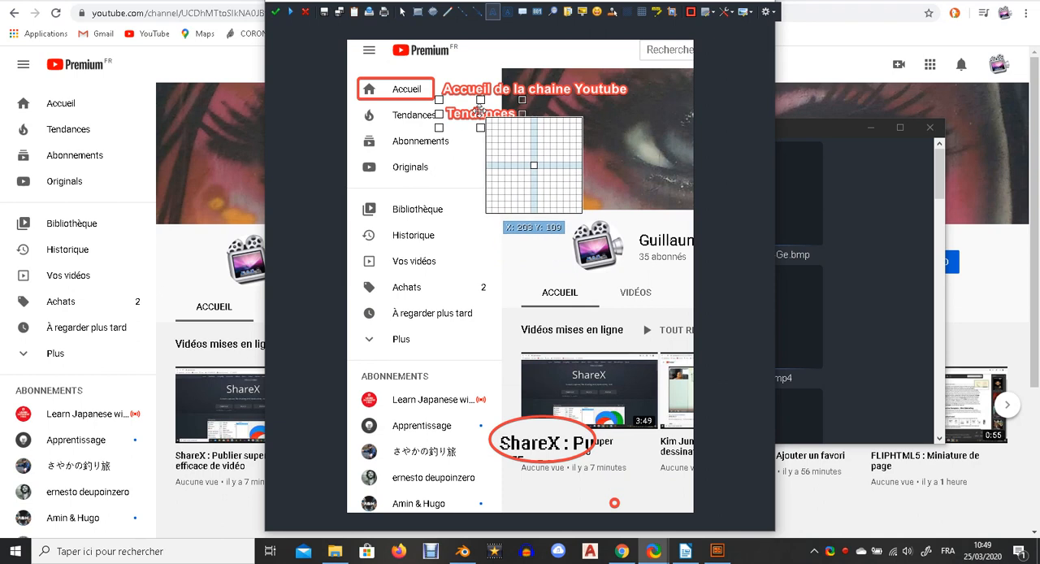
double_click(481, 112)
left_click(686, 137)
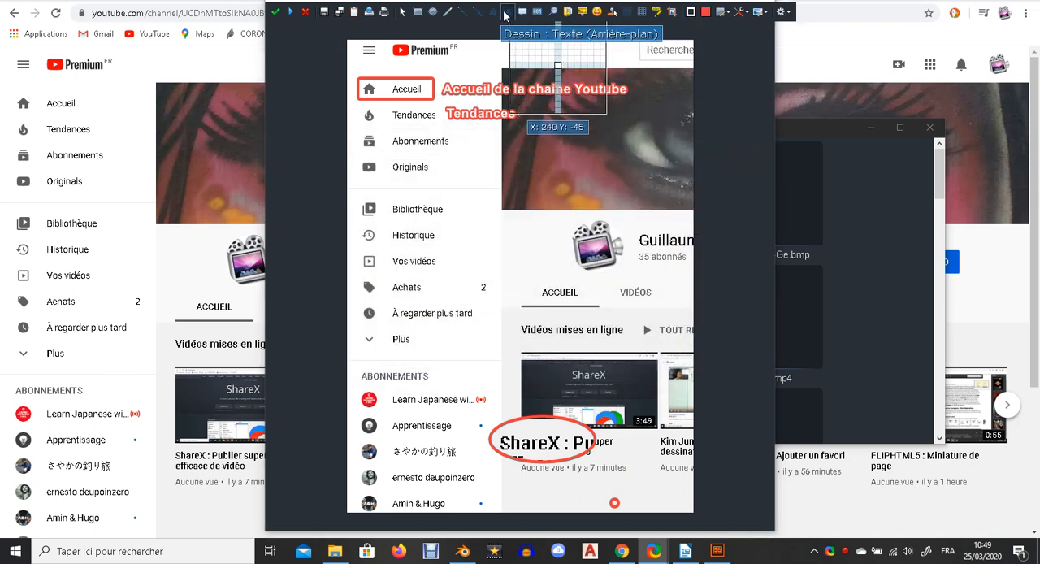
Add a text label with background reading "Premium" next to the YouTube Premium logo.
left_click(474, 204)
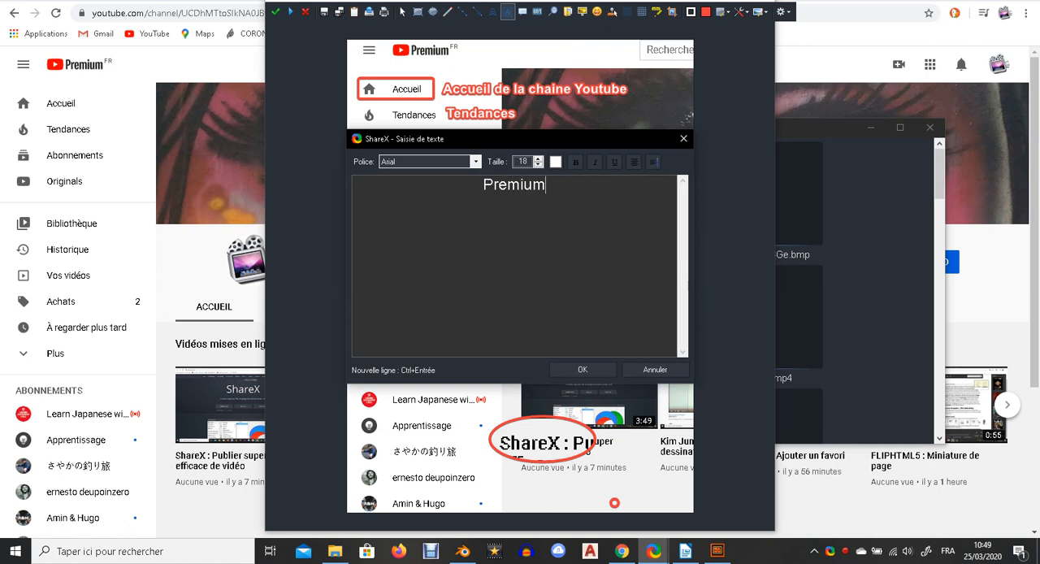
left_click(588, 372)
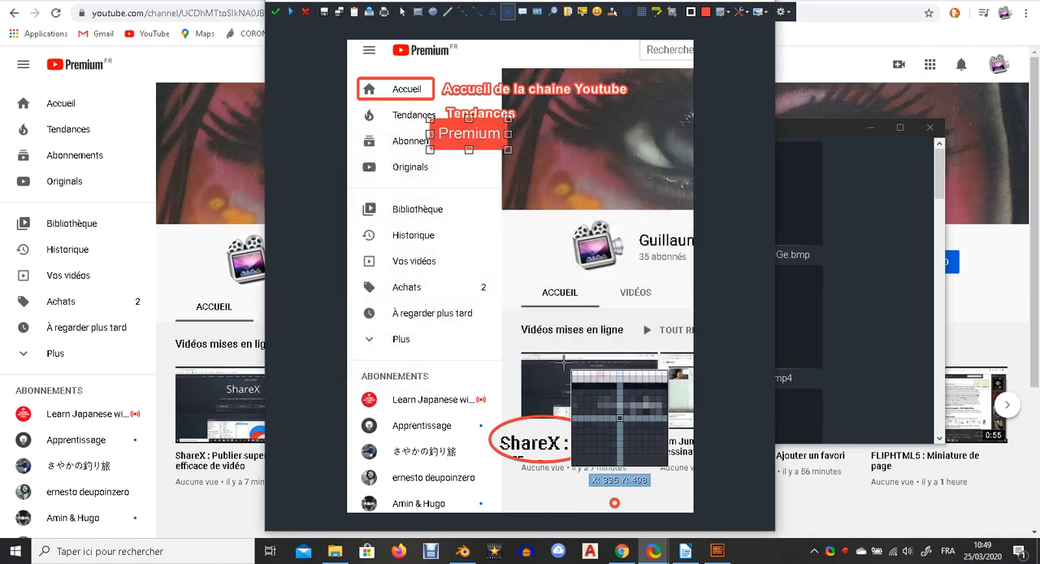
left_click_drag(465, 133, 513, 50)
left_click(509, 186)
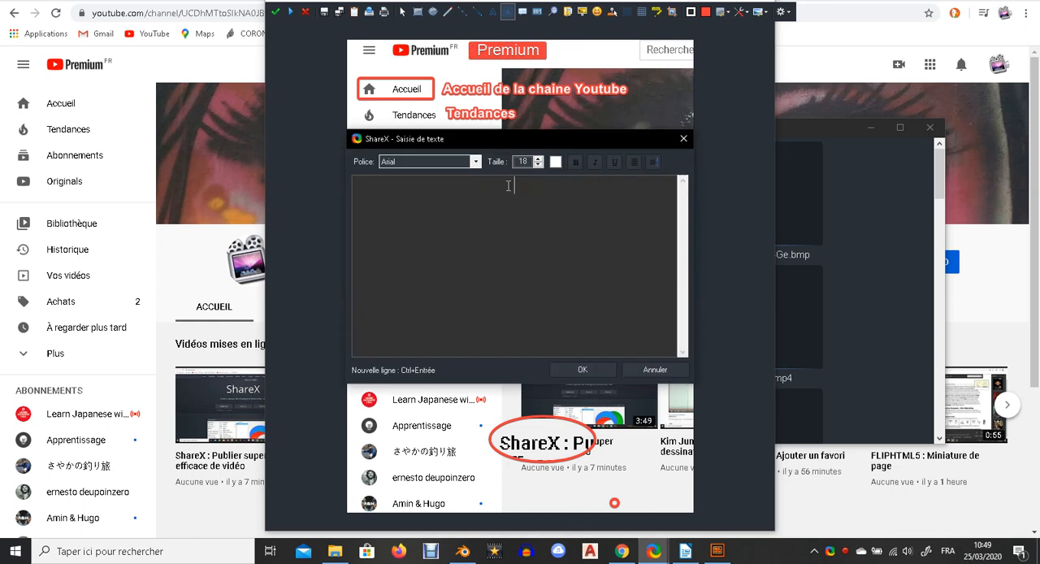
left_click(684, 139)
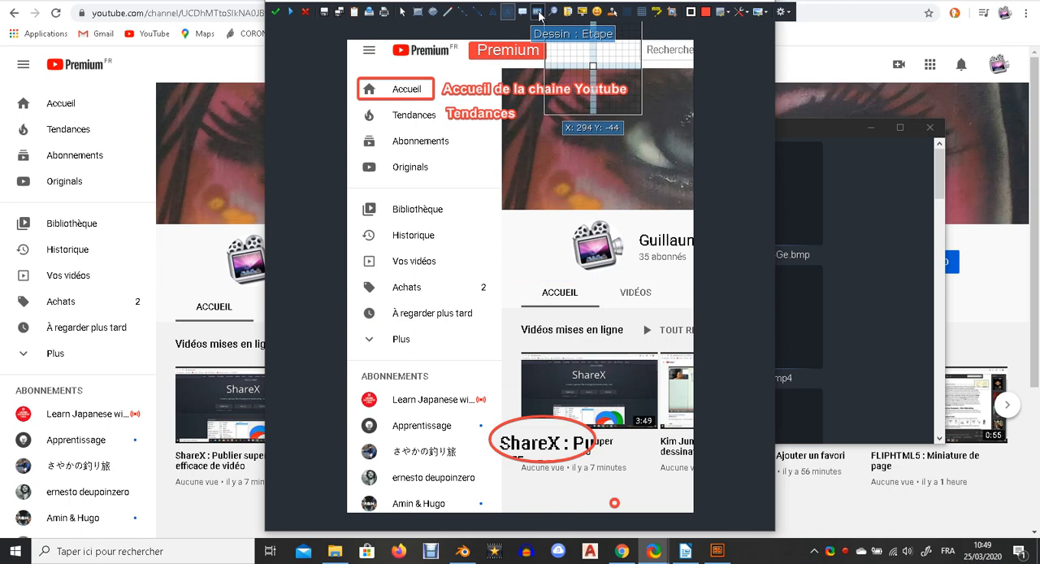
Place numbered step markers 1 to 5 beside Accueil, Tendances, Abonnements, Originals and Bibliothèque.
left_click(537, 12)
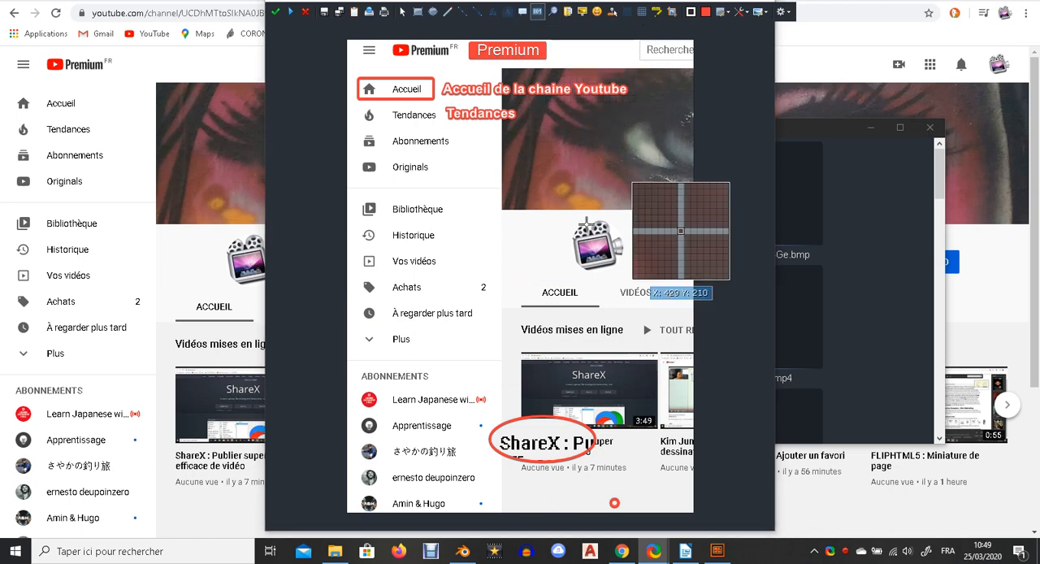
left_click(352, 88)
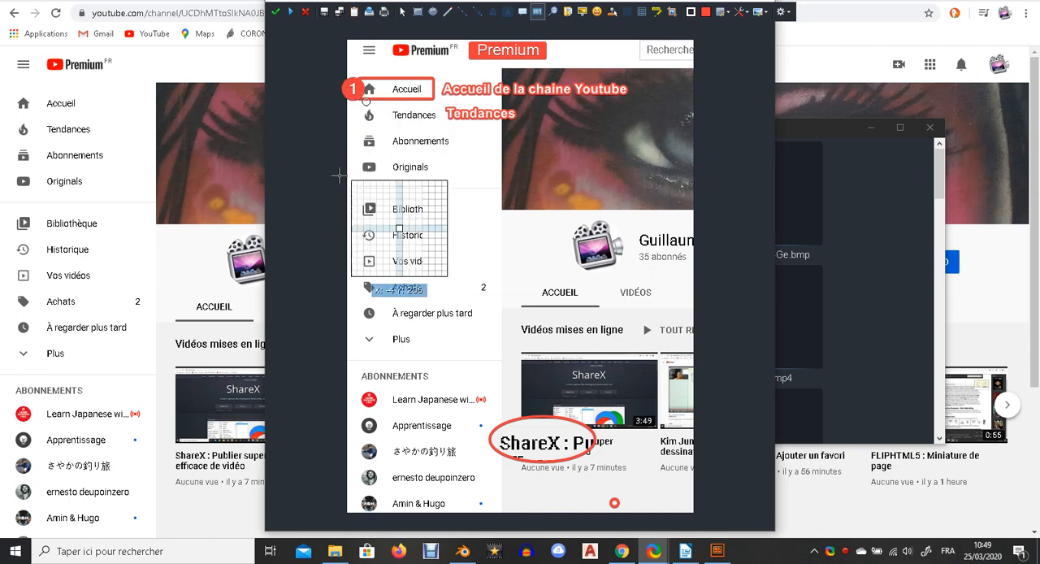
left_click(352, 114)
left_click(351, 141)
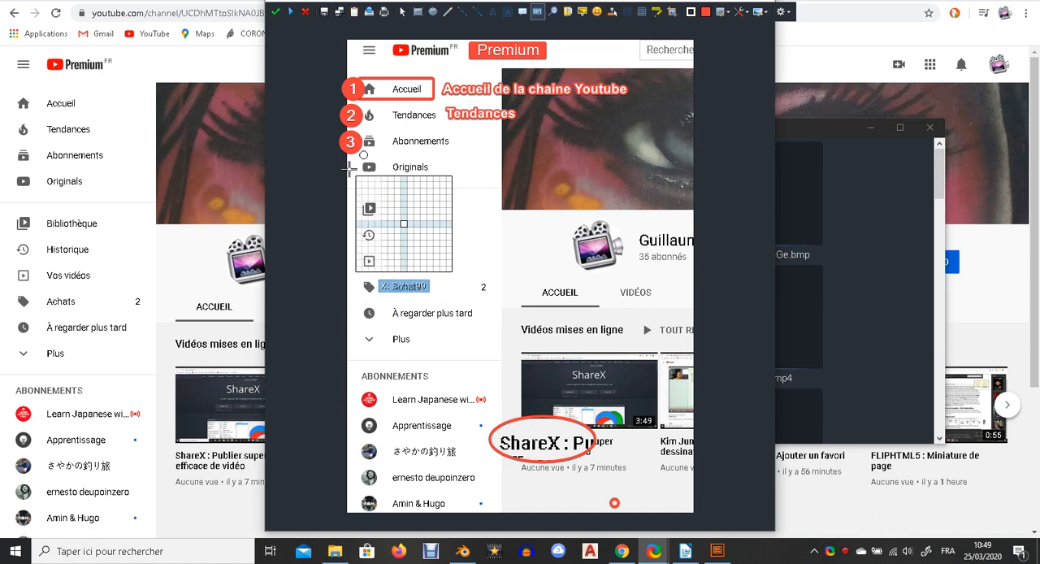
left_click(350, 168)
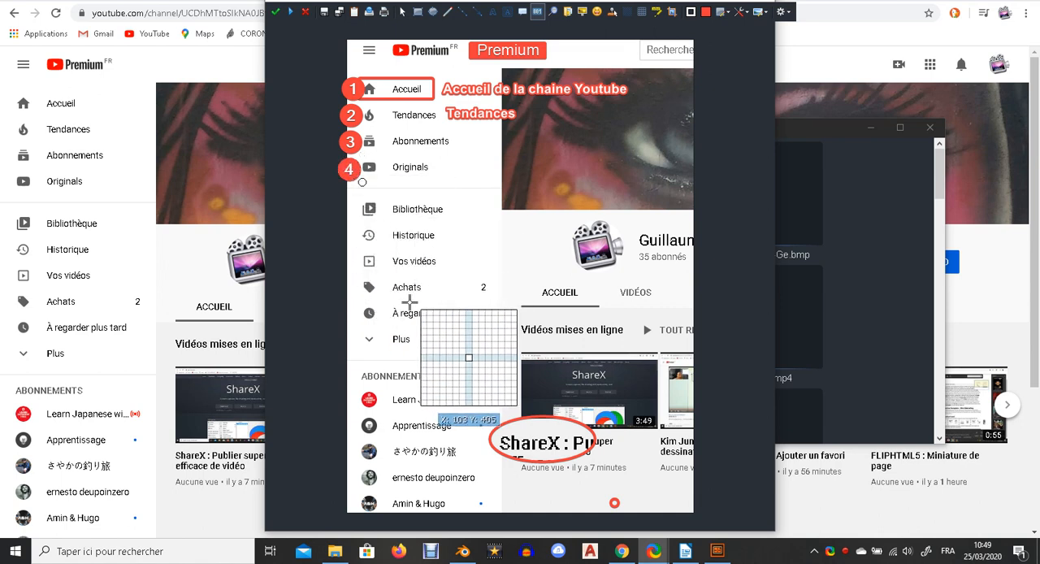
left_click(343, 207)
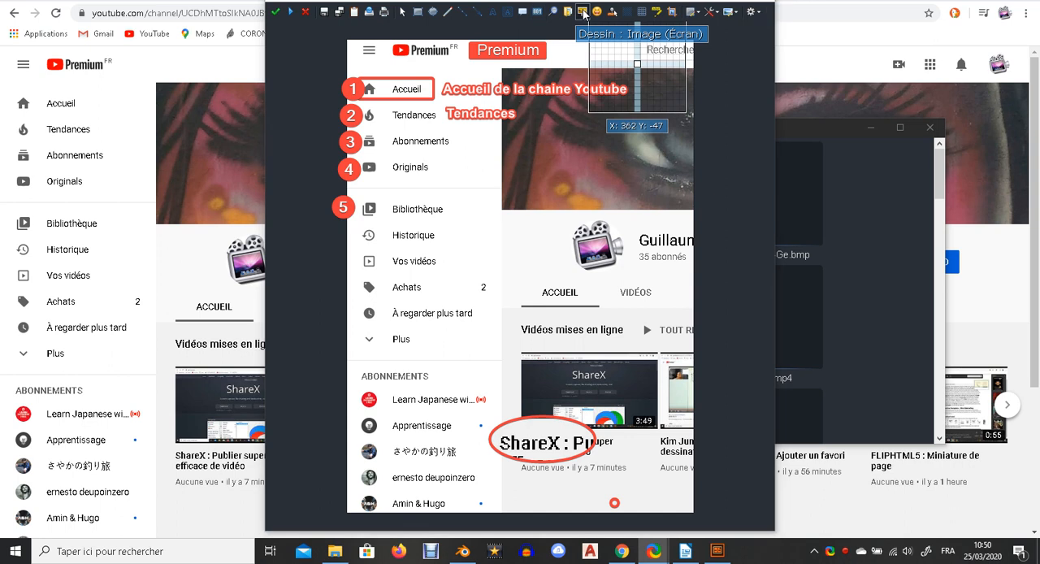
Insert screen-image objects with the Image (Écran) tool and position the ShareX thumbnail copy near the bottom.
left_click(582, 11)
left_click_drag(463, 180, 622, 295)
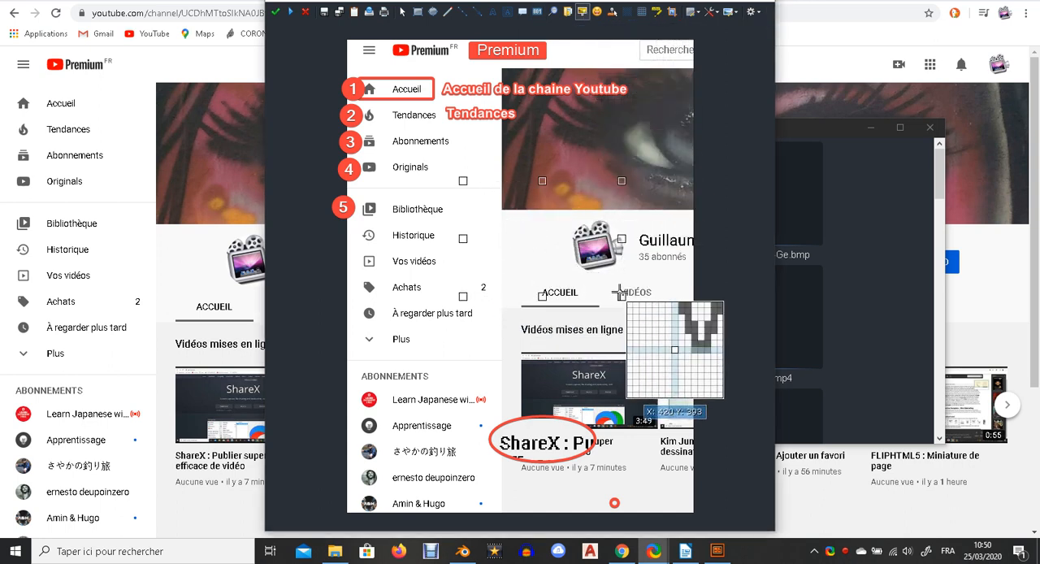
left_click_drag(541, 218, 600, 150)
left_click(585, 287)
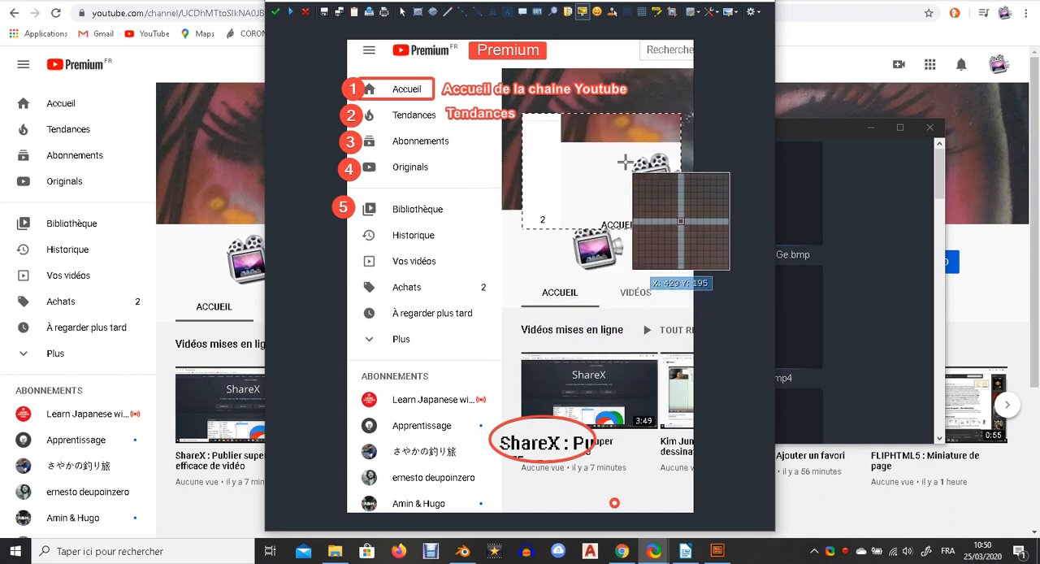
left_click_drag(519, 354, 578, 499)
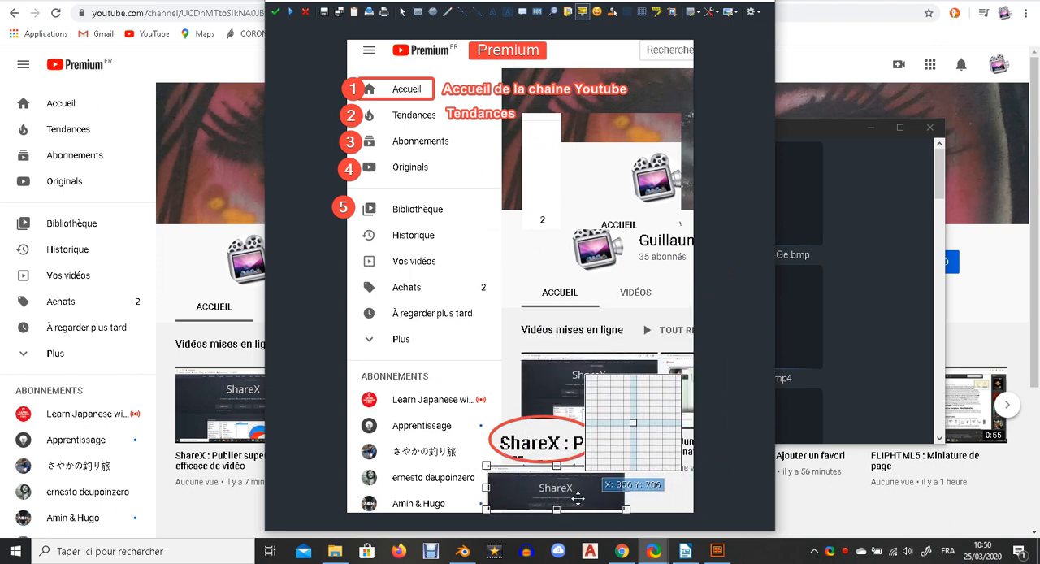
Place the blobcamera sticker from the Blob Emoji set beside the channel's camera icon.
left_click(556, 327)
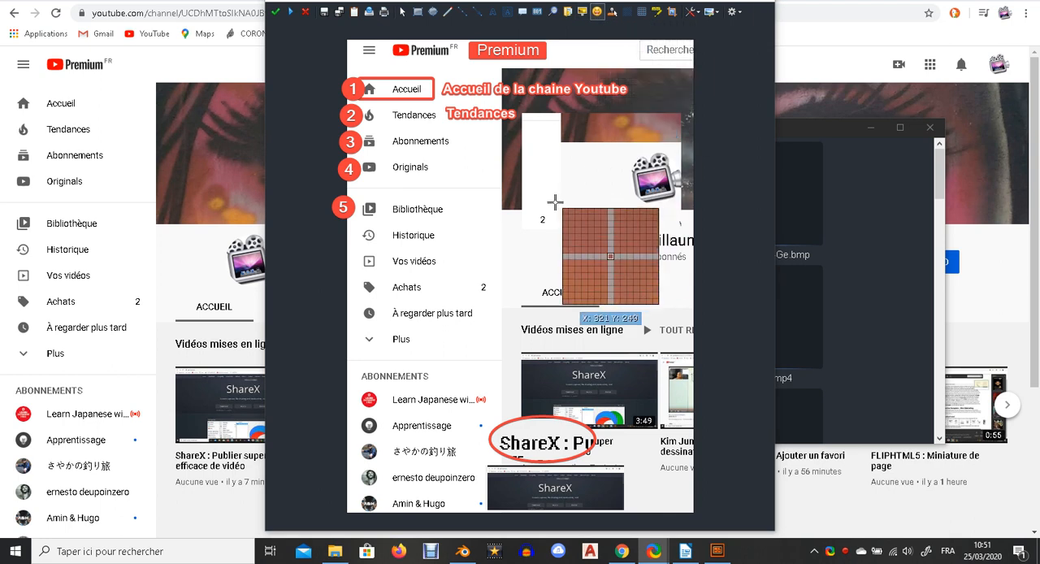
left_click(505, 224)
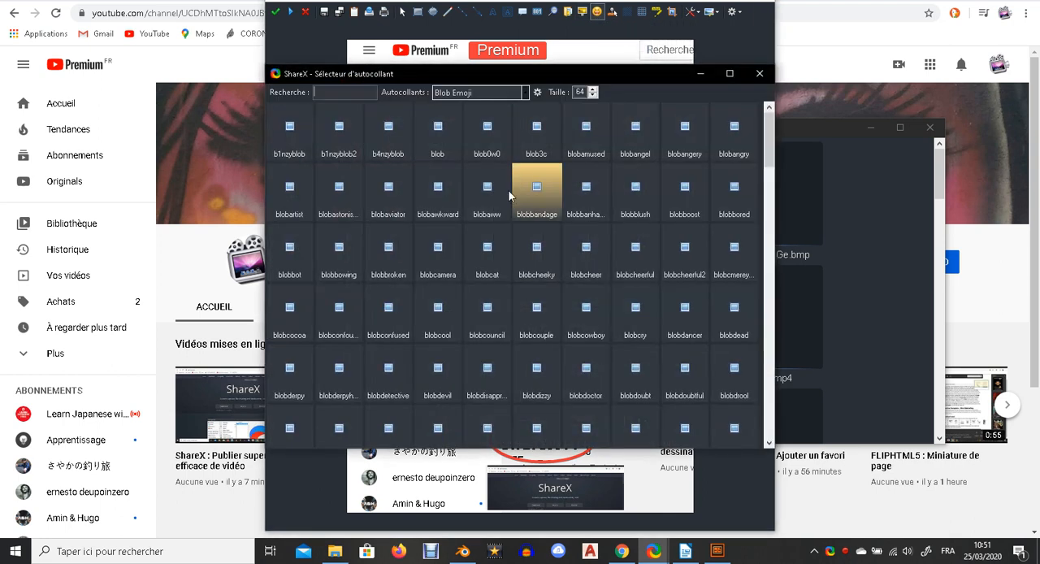
scroll(573, 158, "down", 10)
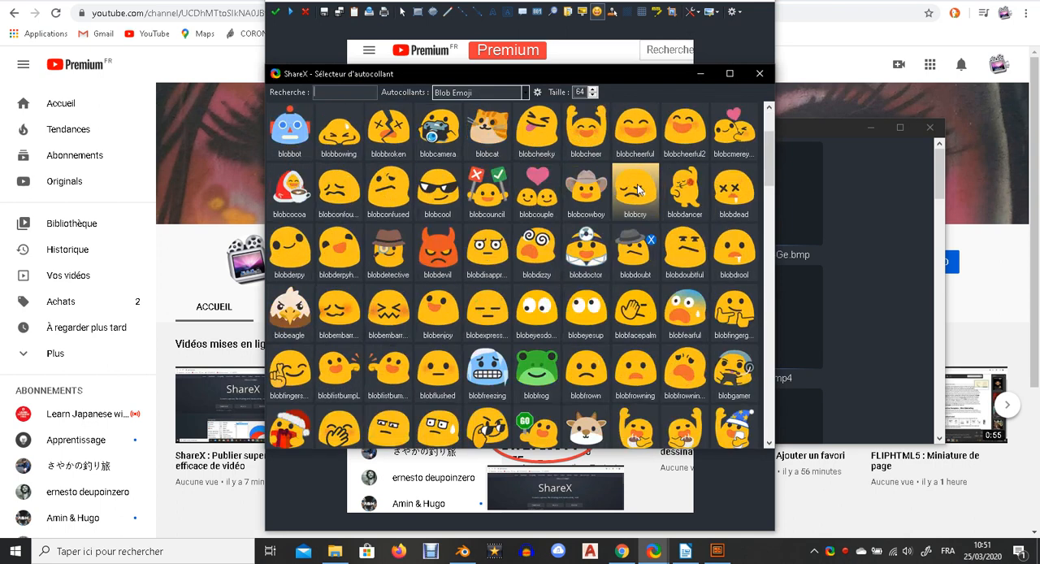
scroll(551, 234, "up", 3)
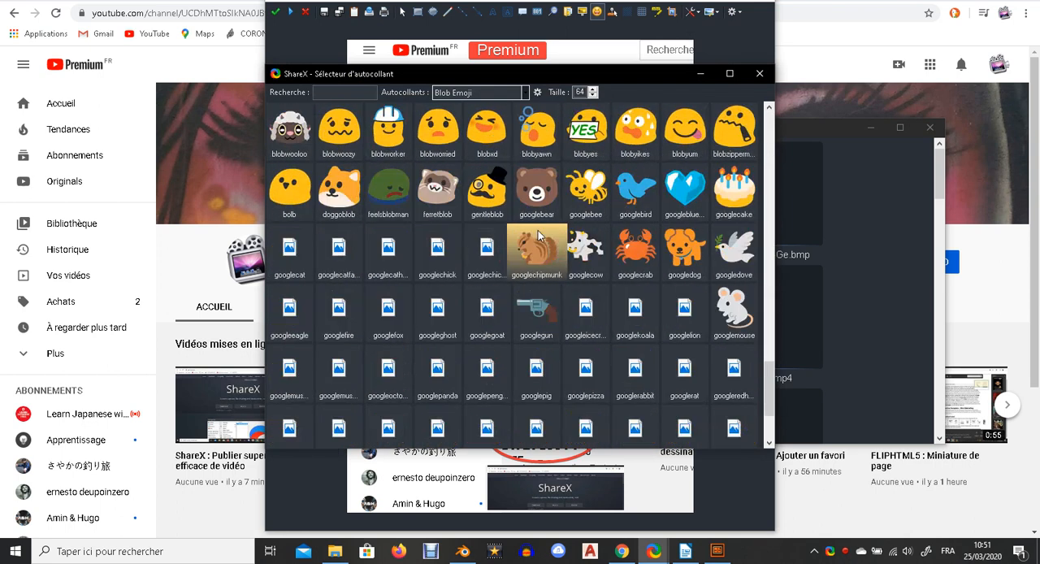
scroll(524, 237, "up", 5)
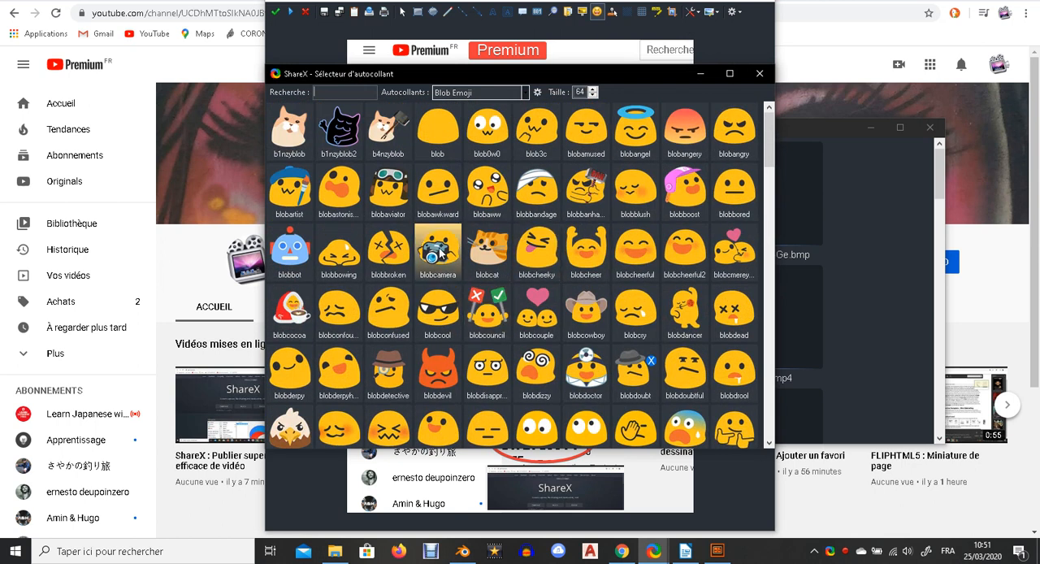
left_click(440, 255)
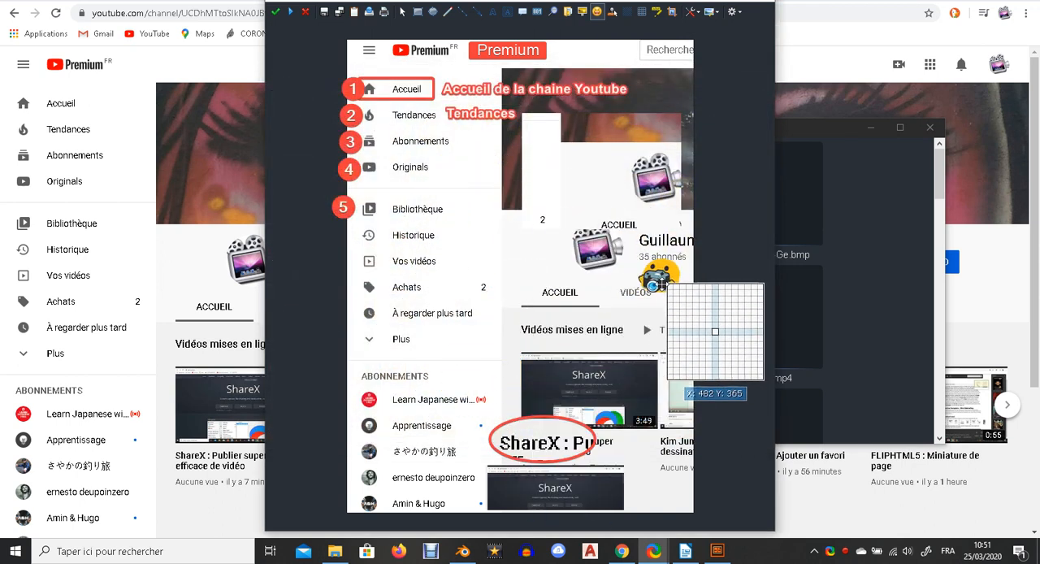
left_click(532, 248)
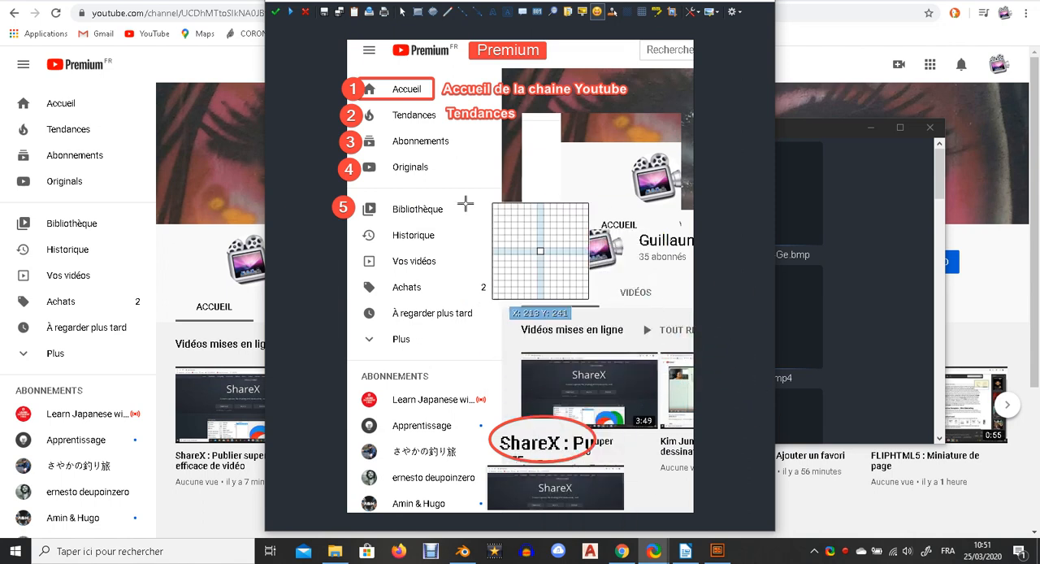
Add three mouse-cursor objects and position them on the Accueil, Tendances and Abonnements icons.
left_click(613, 15)
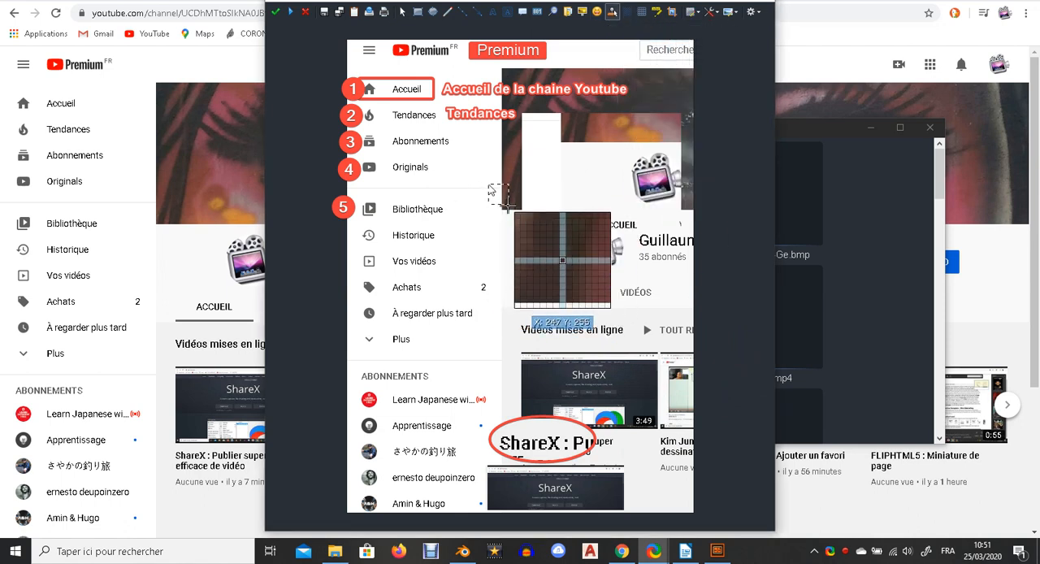
left_click(486, 156)
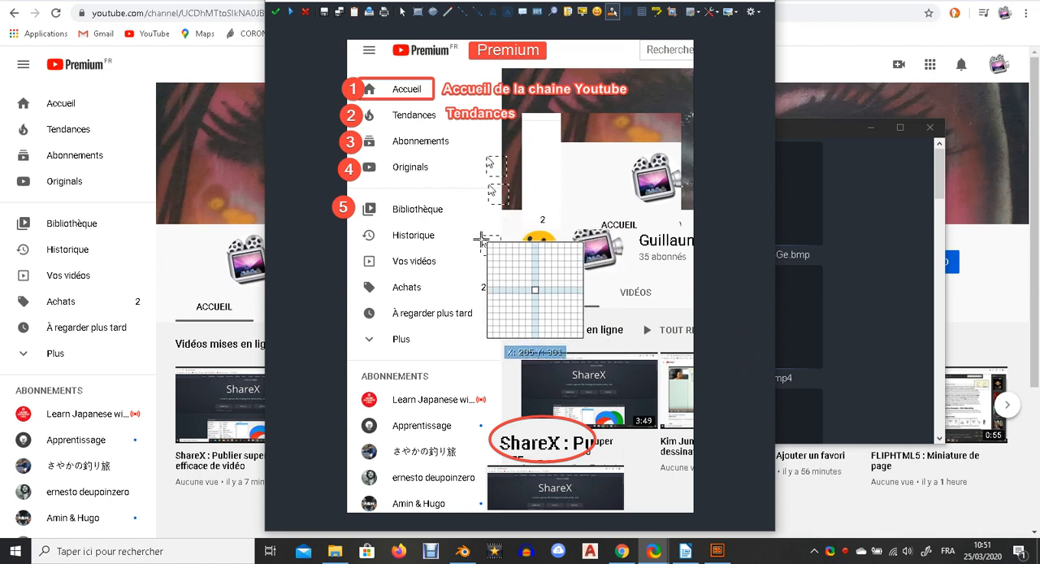
left_click(421, 311)
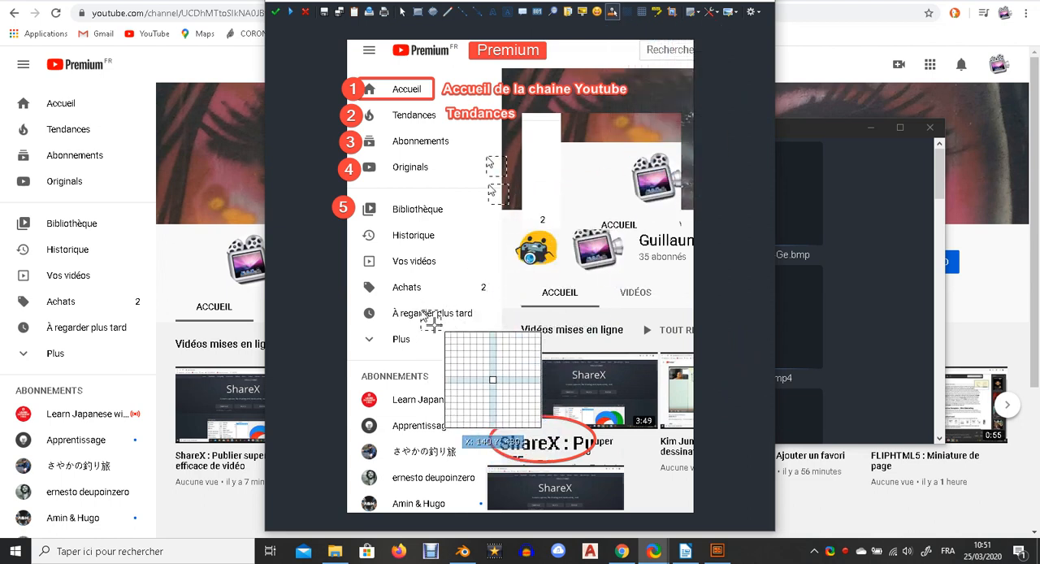
left_click_drag(440, 305, 382, 83)
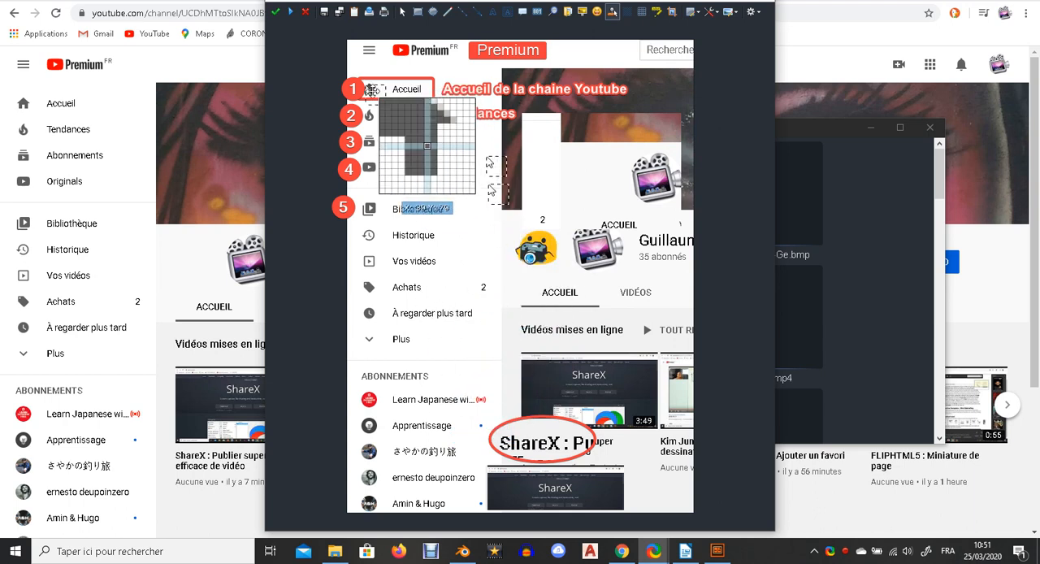
left_click_drag(492, 163, 372, 114)
left_click_drag(494, 191, 372, 140)
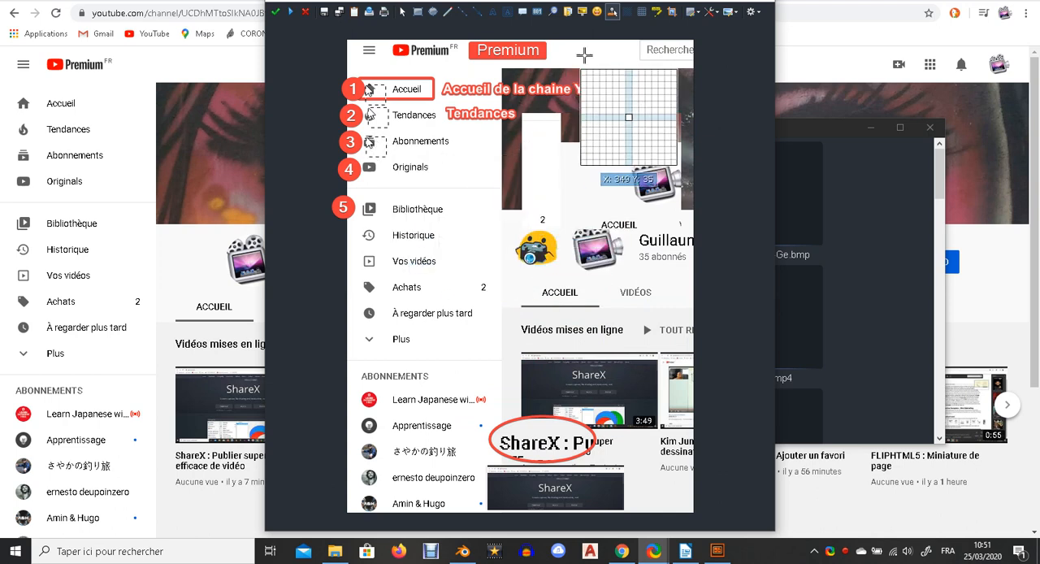
Pixelate the Historique menu entry.
left_click(642, 11)
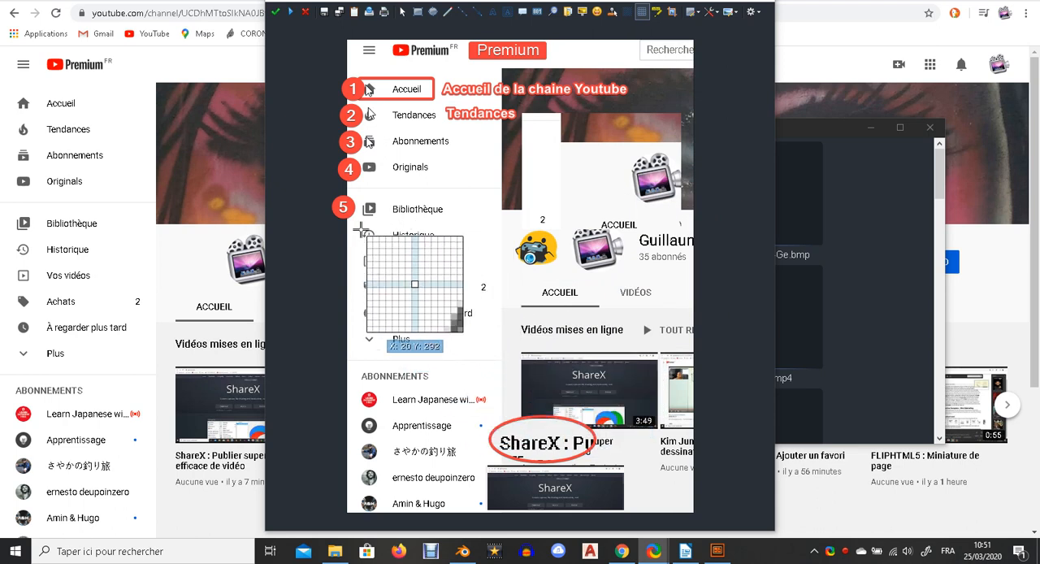
left_click_drag(360, 227, 450, 252)
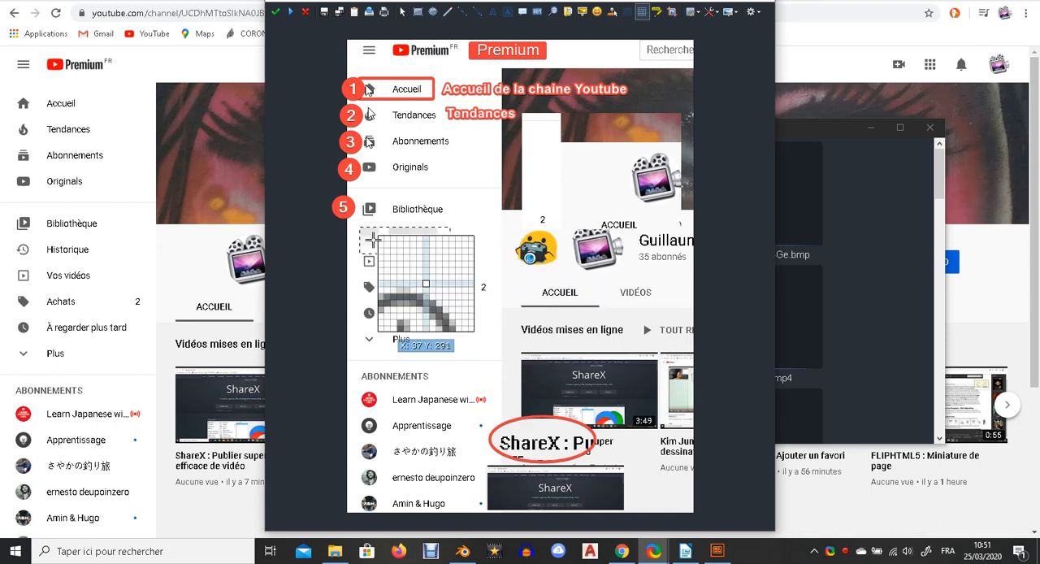
Highlight the Accueil menu label in yellow.
left_click(657, 11)
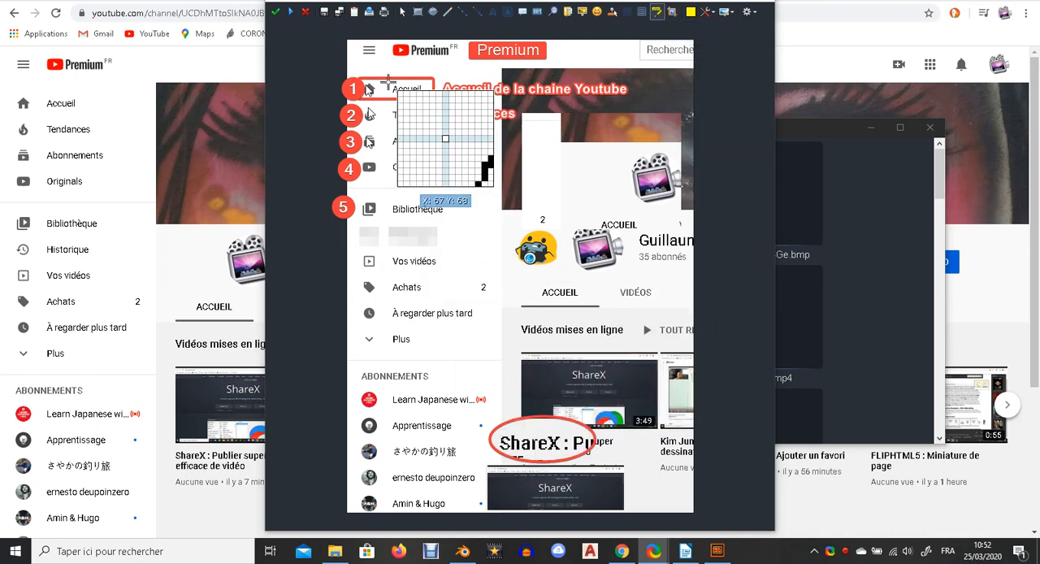
left_click_drag(398, 94, 428, 96)
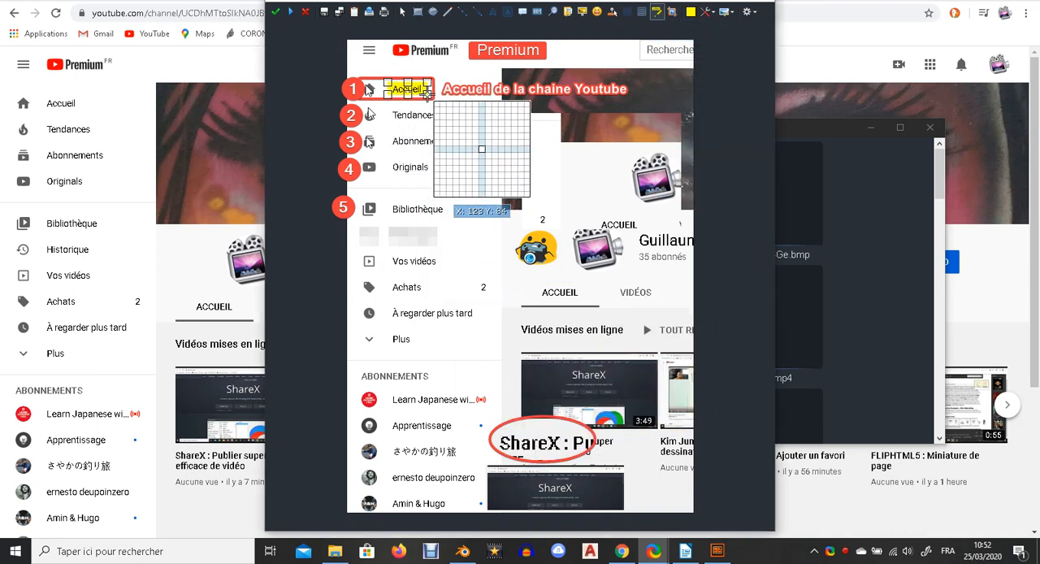
left_click(432, 143)
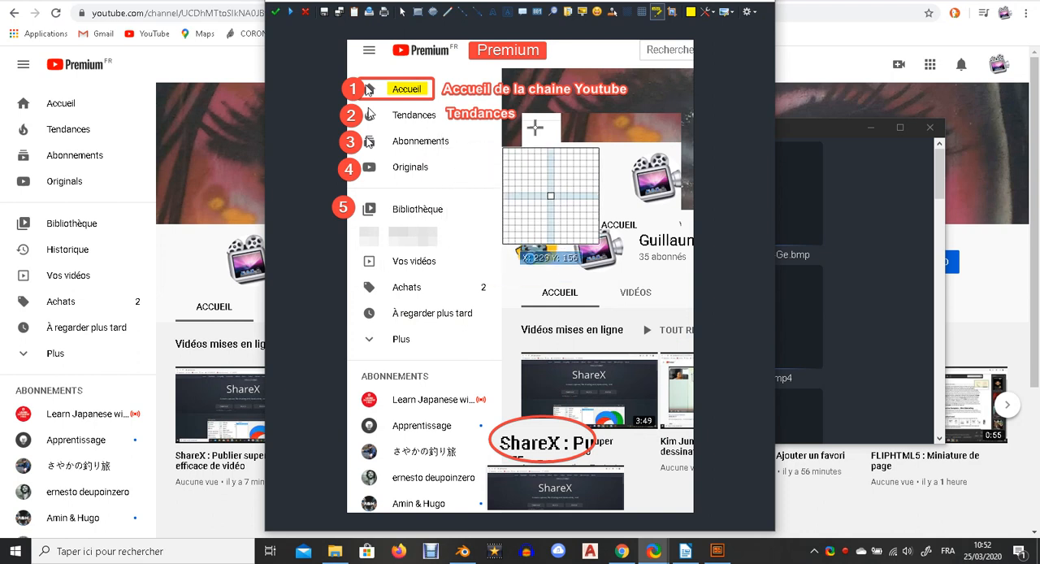
Crop the image to the captured YouTube page area.
left_click(673, 15)
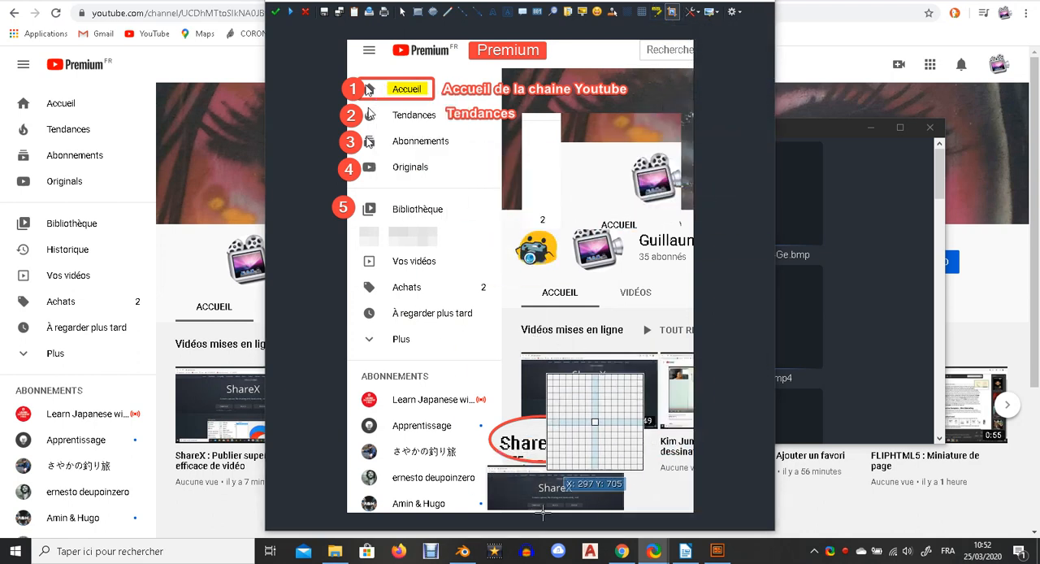
left_click_drag(343, 34, 691, 486)
left_click(606, 512)
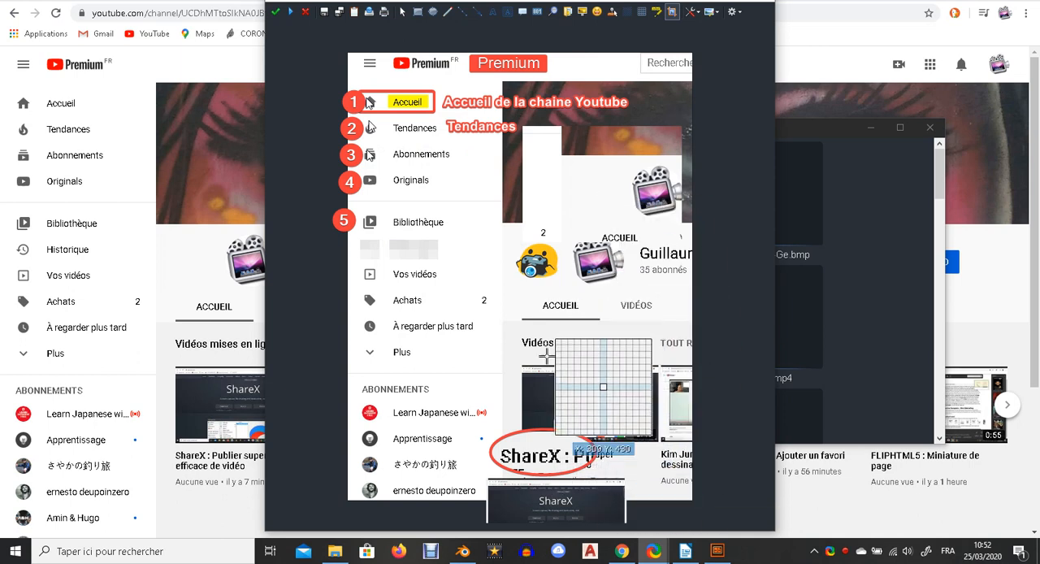
Move the ShareX thumbnail image up and draw an ellipse around the 'À regarder plus tard' entry.
left_click_drag(559, 515, 560, 410)
left_click(541, 474)
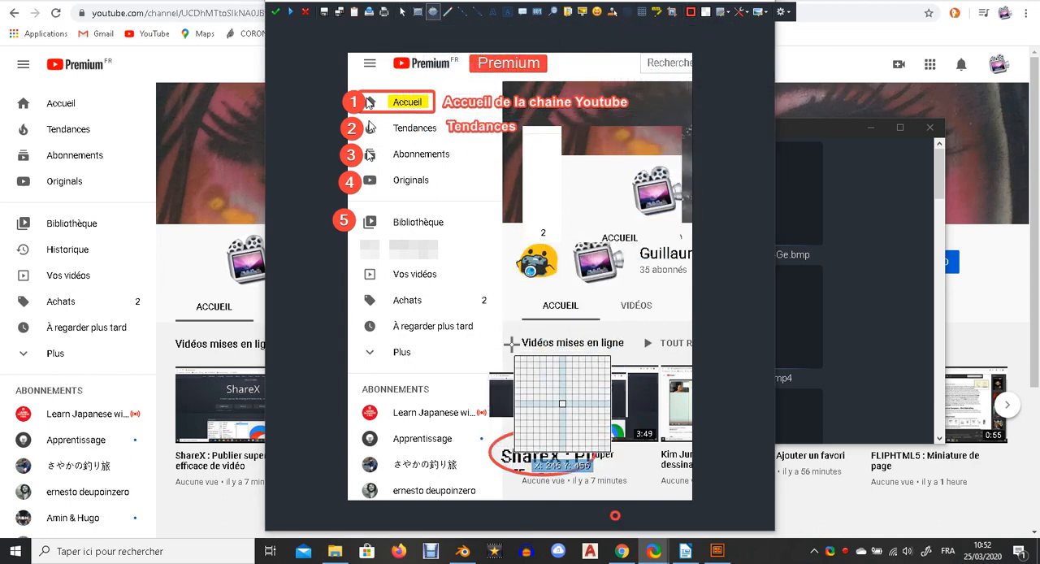
left_click_drag(438, 315, 442, 322)
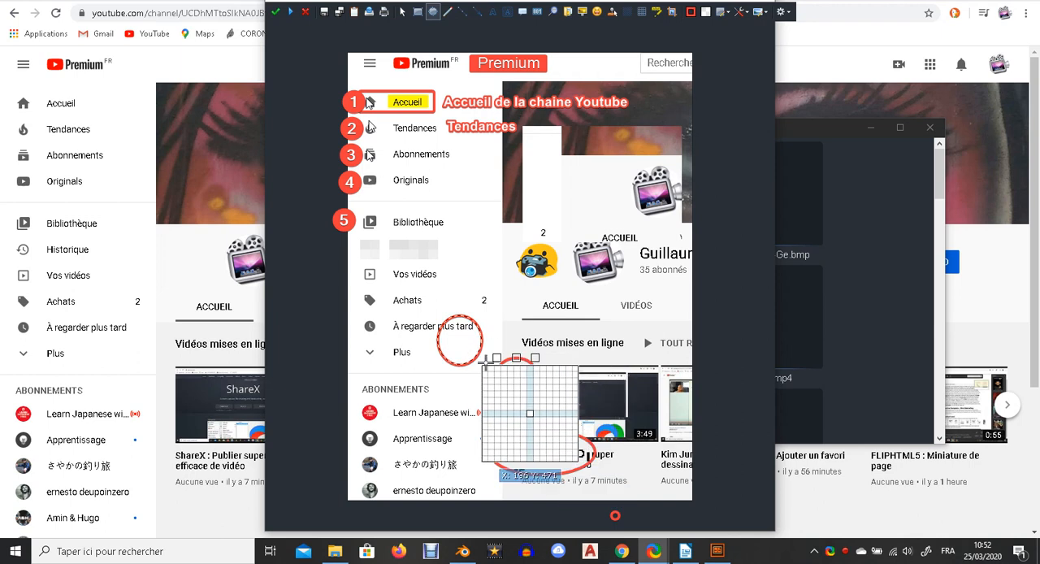
key("Escape")
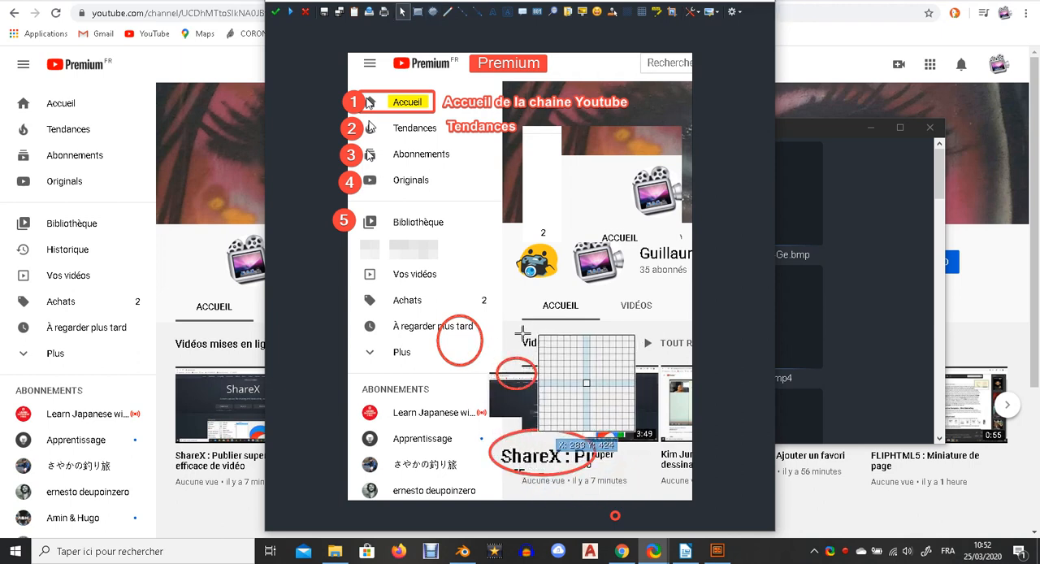
Draw an ellipse around the 'Vidéos mises en ligne' heading, keeping its red border colour.
left_click_drag(516, 358, 521, 320)
left_click_drag(538, 356, 594, 357)
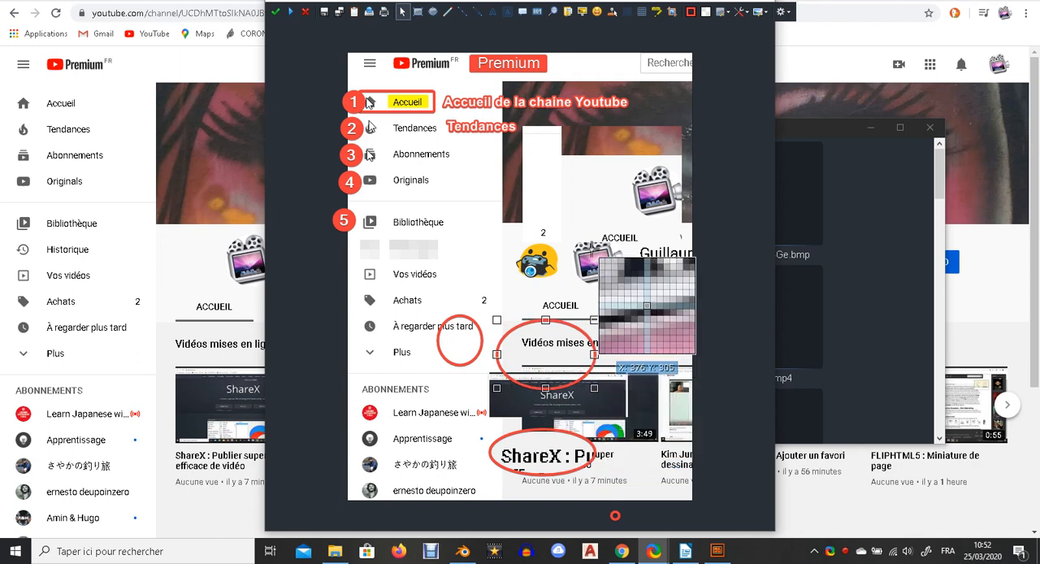
left_click(696, 12)
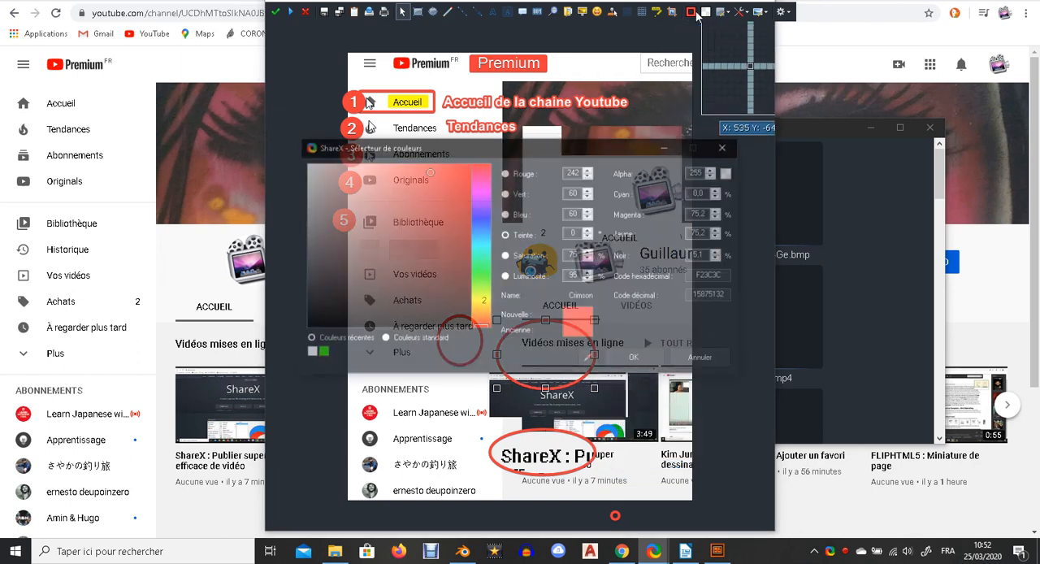
left_click(622, 359)
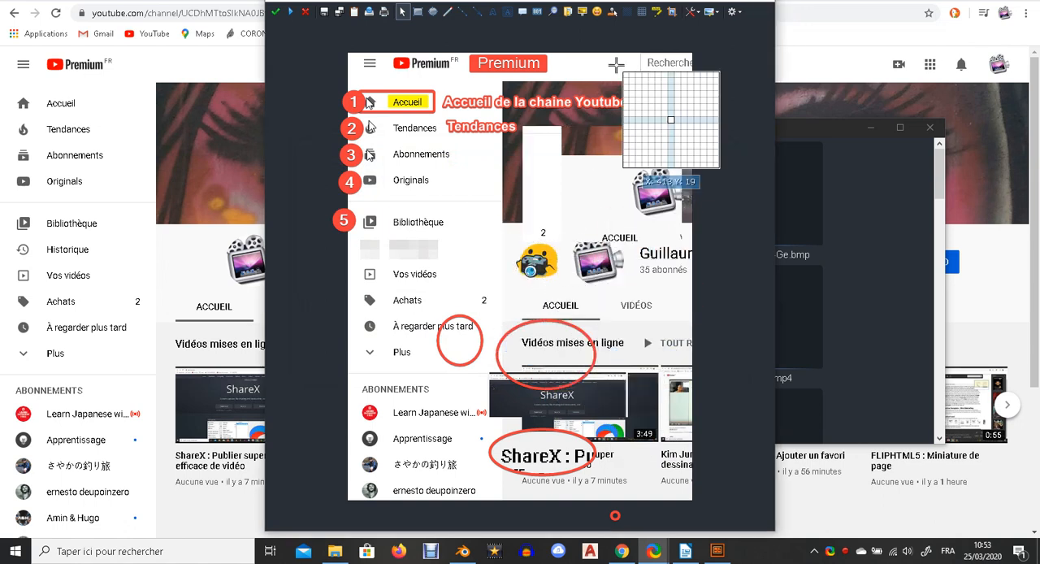
Insert the first image file from the Blender Render folder at the centre of the canvas.
left_click(714, 13)
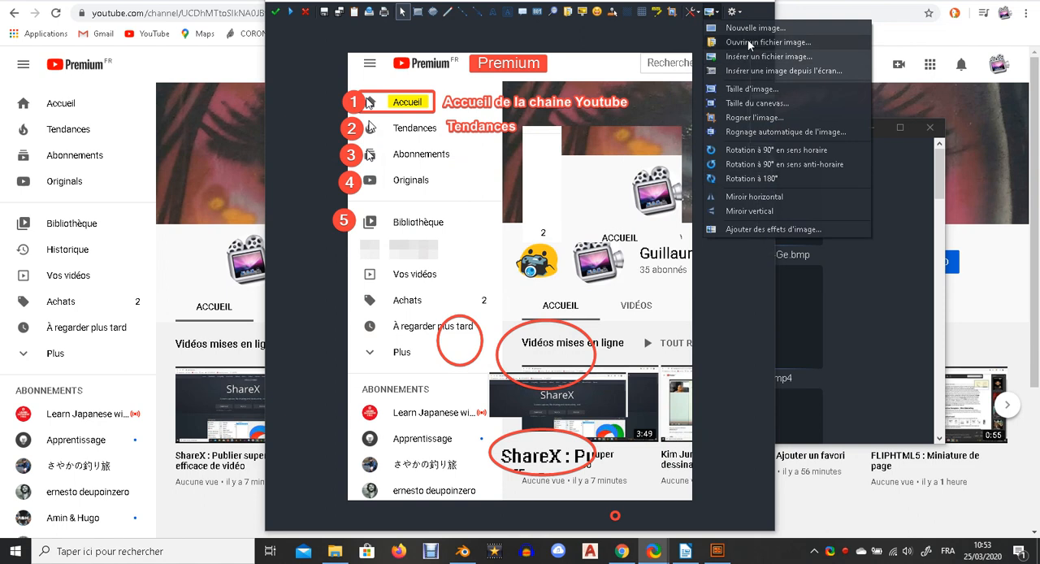
left_click(712, 13)
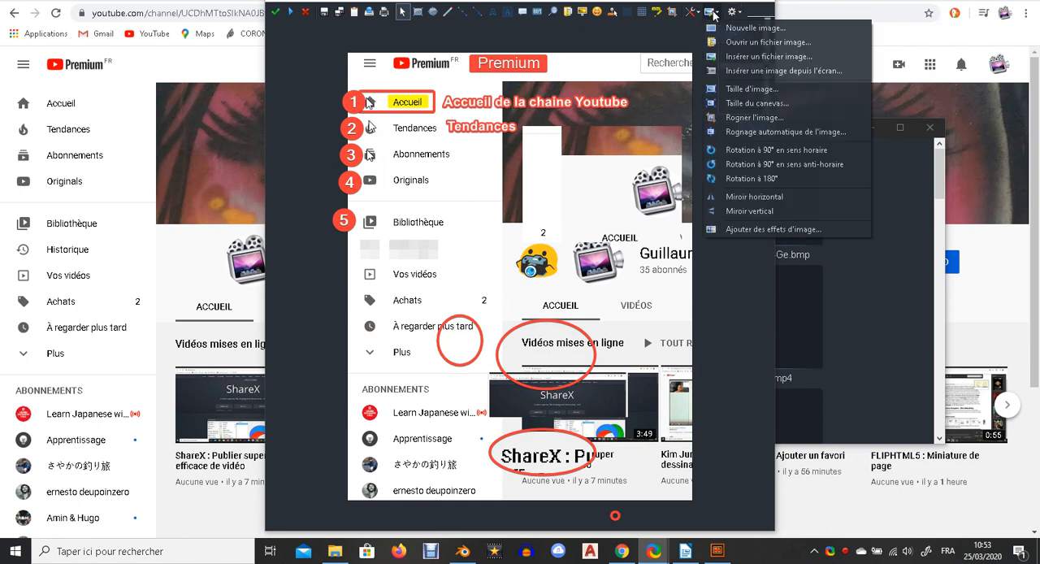
left_click(741, 56)
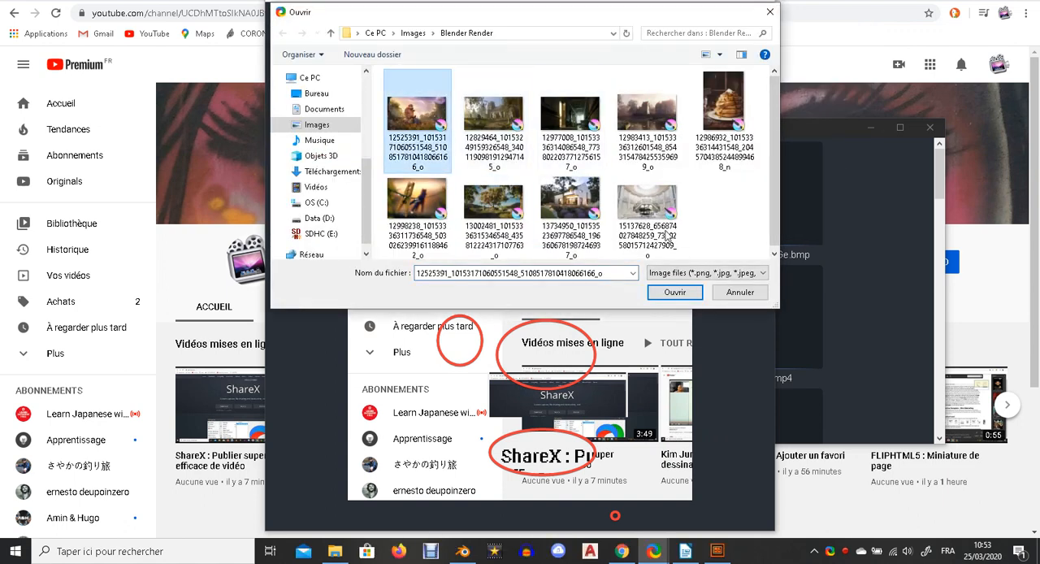
left_click(674, 293)
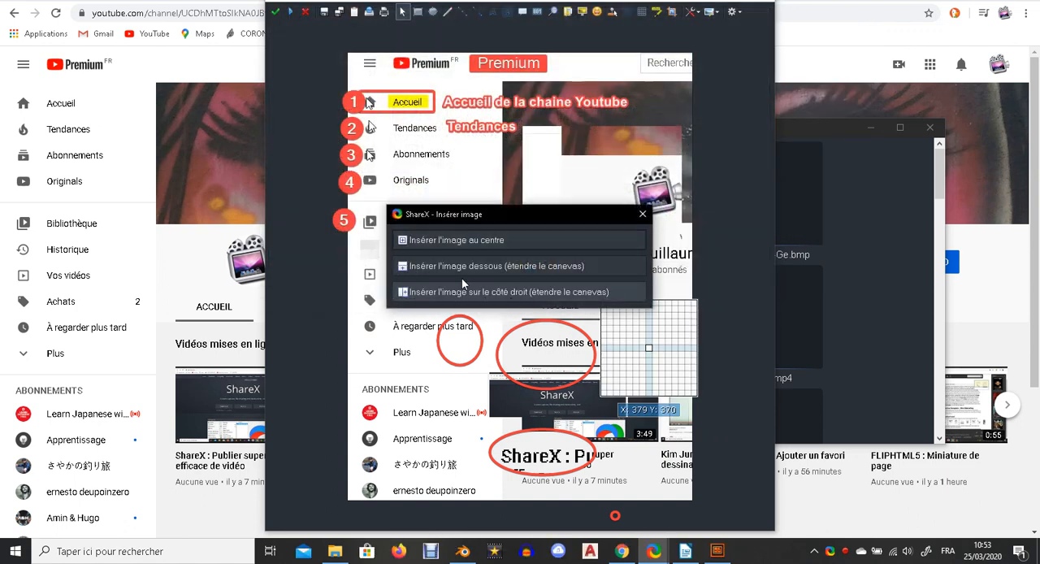
left_click(450, 241)
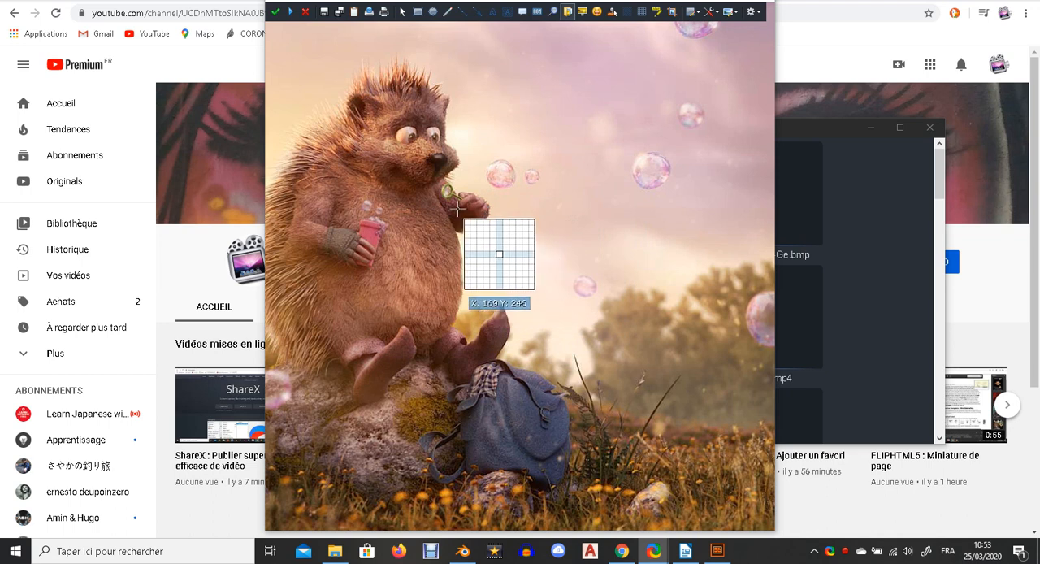
Resize the inserted hedgehog image to a small thumbnail and place it beside Abonnements and Originals.
left_click_drag(429, 143, 554, 337)
mouse_move(373, 282)
left_mouse_down()
mouse_move(569, 274)
mouse_move(570, 284)
left_mouse_up()
mouse_move(369, 186)
left_mouse_down()
mouse_move(464, 169)
mouse_move(466, 143)
mouse_move(602, 285)
left_mouse_up()
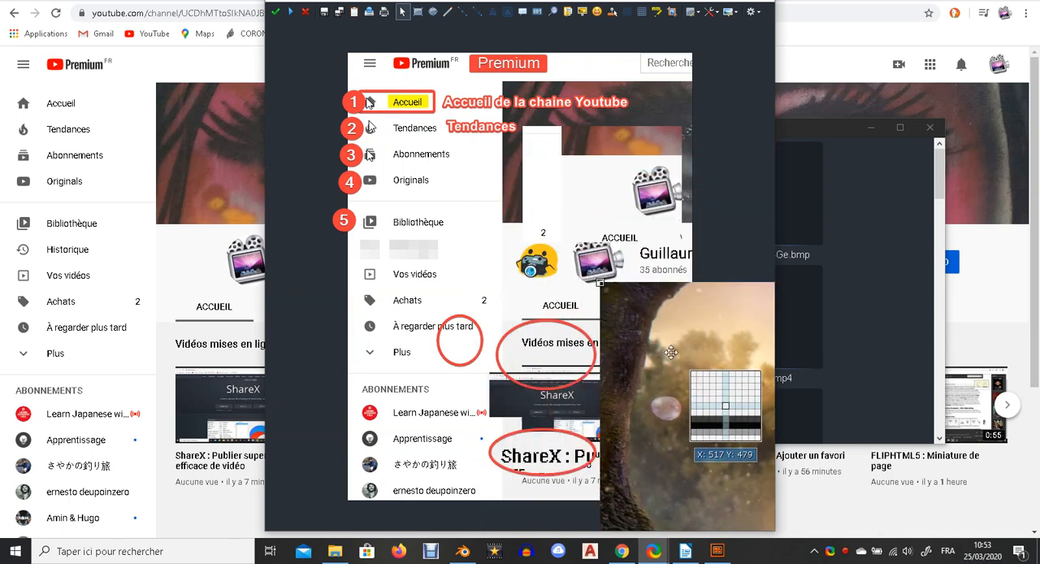
left_click_drag(686, 370, 412, 205)
left_click_drag(329, 123, 548, 301)
left_click_drag(640, 380, 315, 184)
mouse_move(286, 124)
left_mouse_down()
mouse_move(563, 345)
mouse_move(515, 322)
mouse_move(341, 171)
mouse_move(413, 139)
mouse_move(529, 111)
mouse_move(602, 137)
left_mouse_up()
left_click_drag(692, 259, 460, 243)
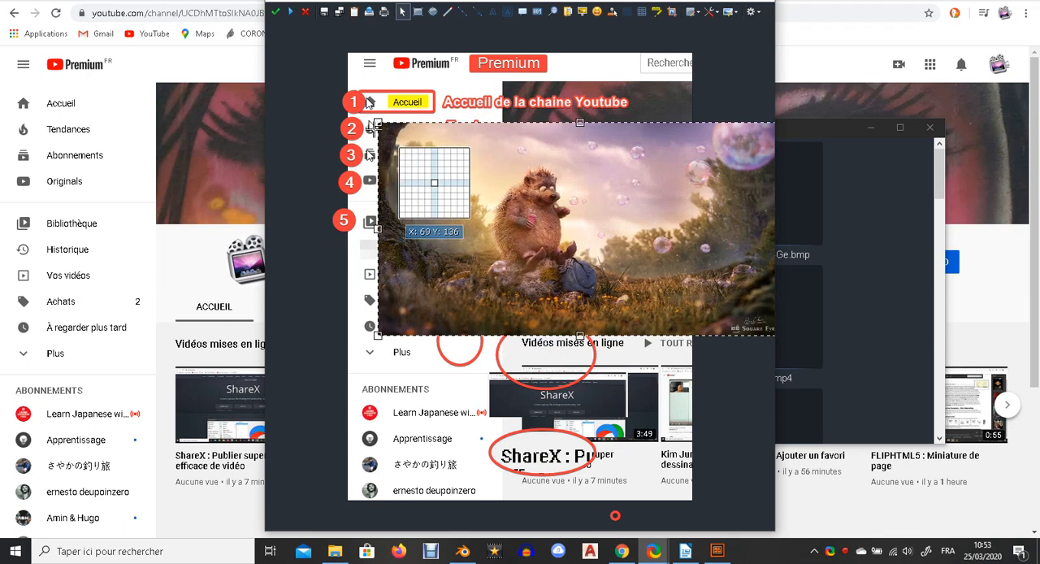
left_click_drag(377, 123, 614, 245)
left_click_drag(726, 299, 568, 200)
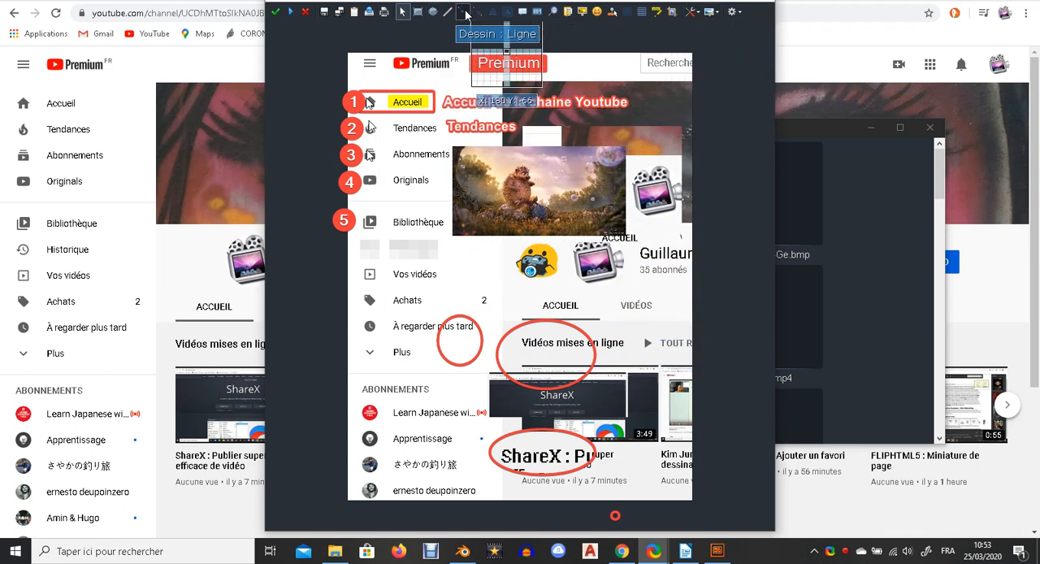
Draw two lines from the pixelated Historique entry, one diagonal and one horizontal.
left_click_drag(410, 251, 562, 314)
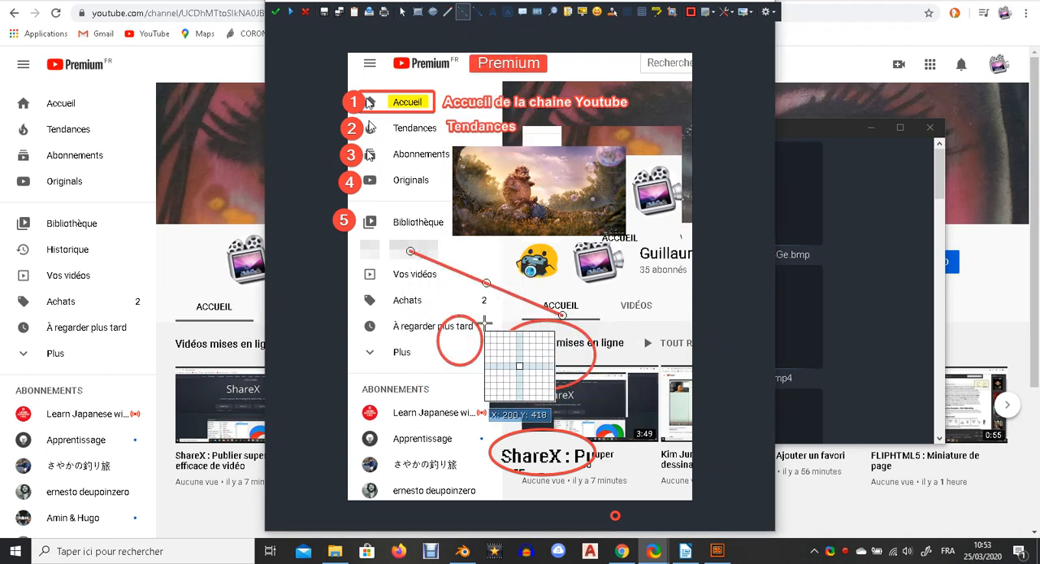
left_click_drag(450, 249, 557, 250)
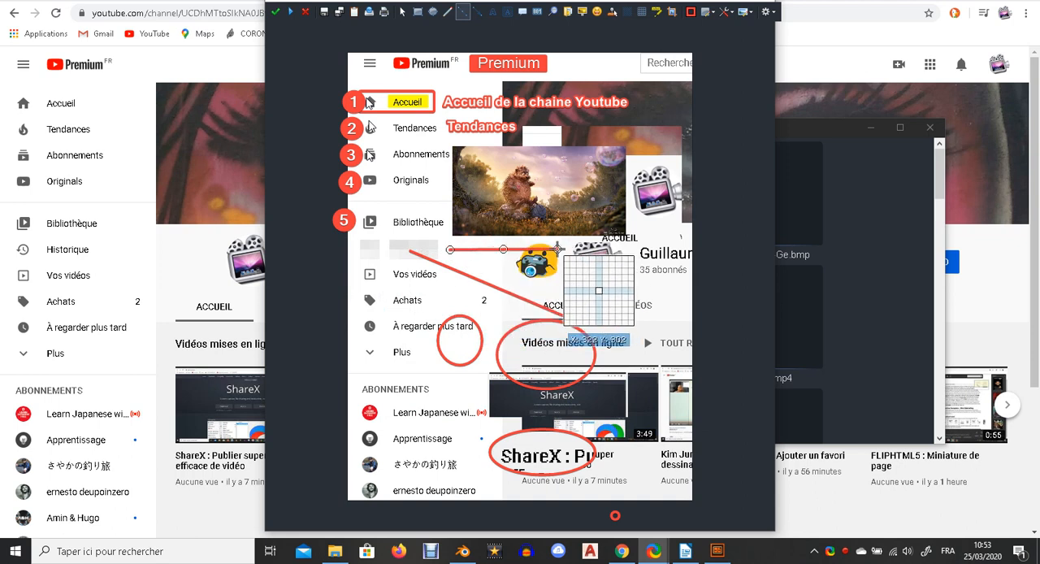
Draw two arrows from the ellipses pointing to the Vos vidéos entry, then apply the edits to finish the task.
left_click(478, 11)
mouse_move(375, 323)
left_mouse_down()
mouse_move(454, 414)
mouse_move(415, 326)
mouse_move(474, 385)
left_mouse_up()
left_click_drag(397, 292, 561, 434)
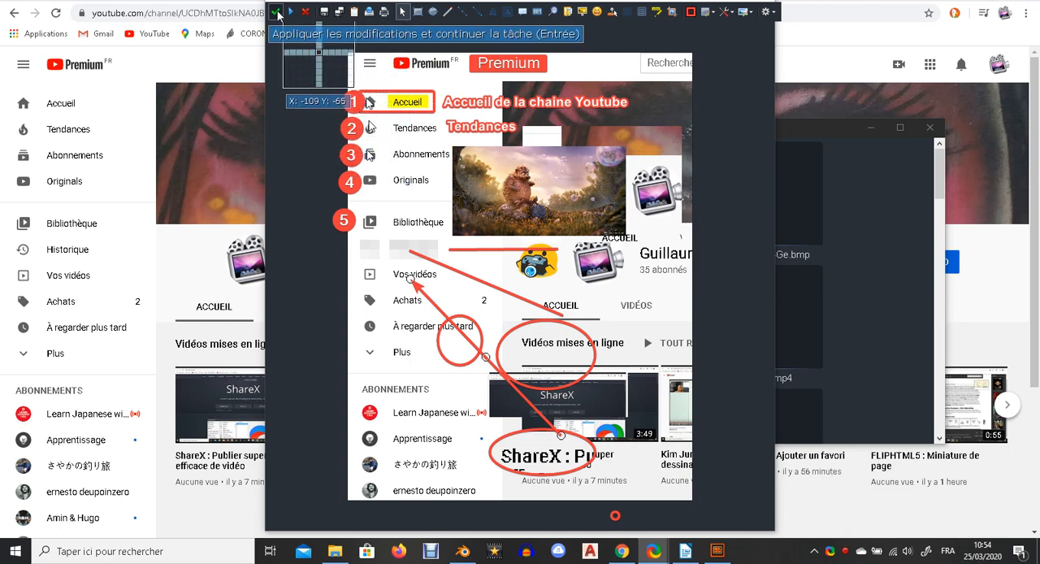
left_click(276, 12)
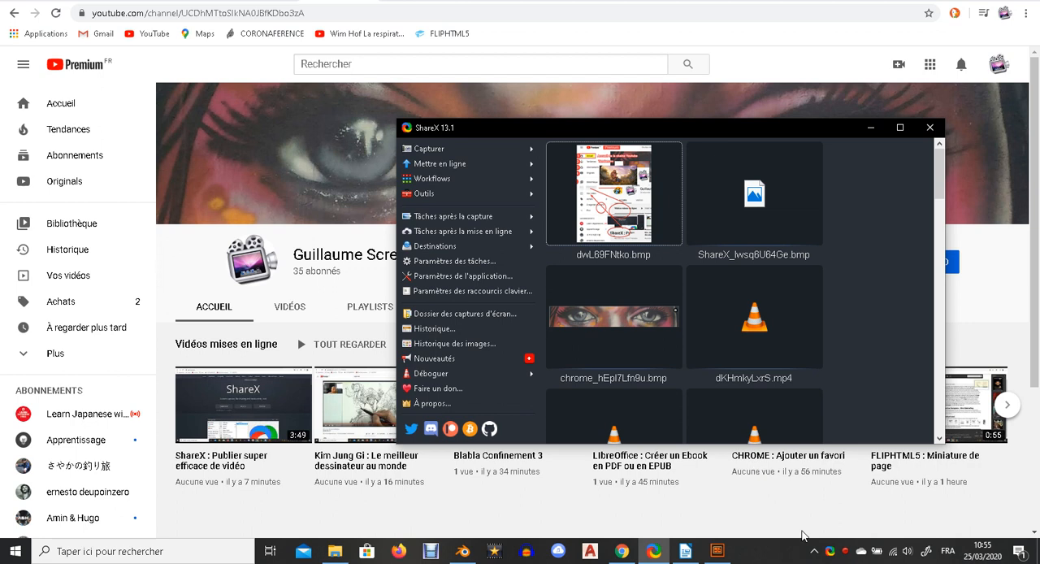
left_click(845, 552)
right_click(846, 553)
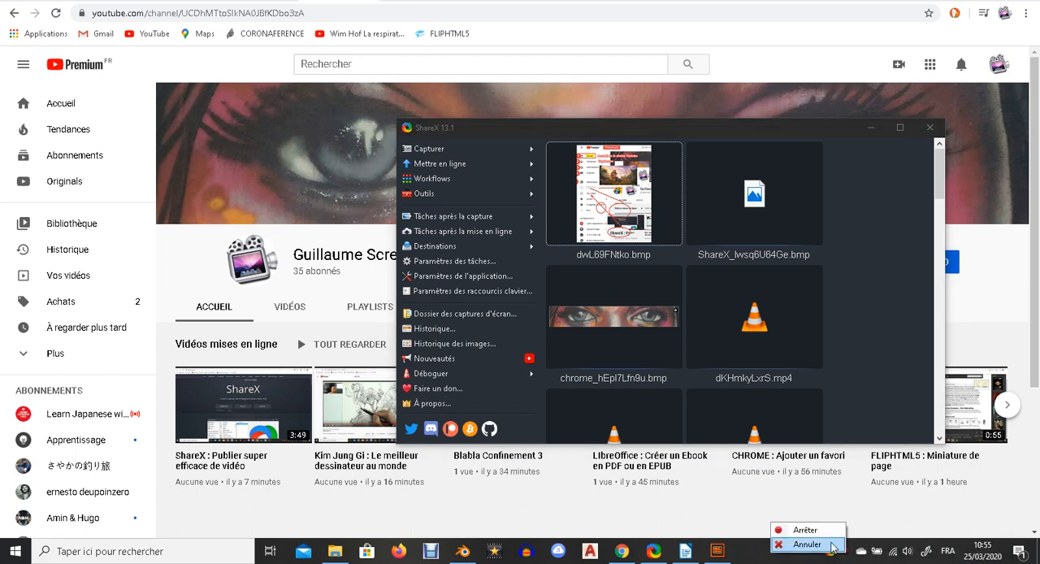